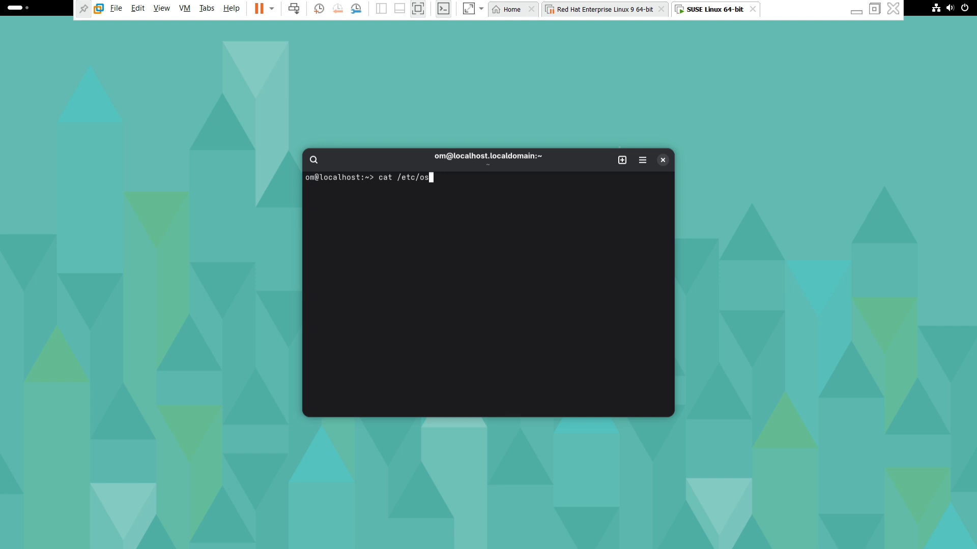
- Print /etc/os-release in the terminal and highlight the NAME and VERSION lines
key("Tab")
key("Return")
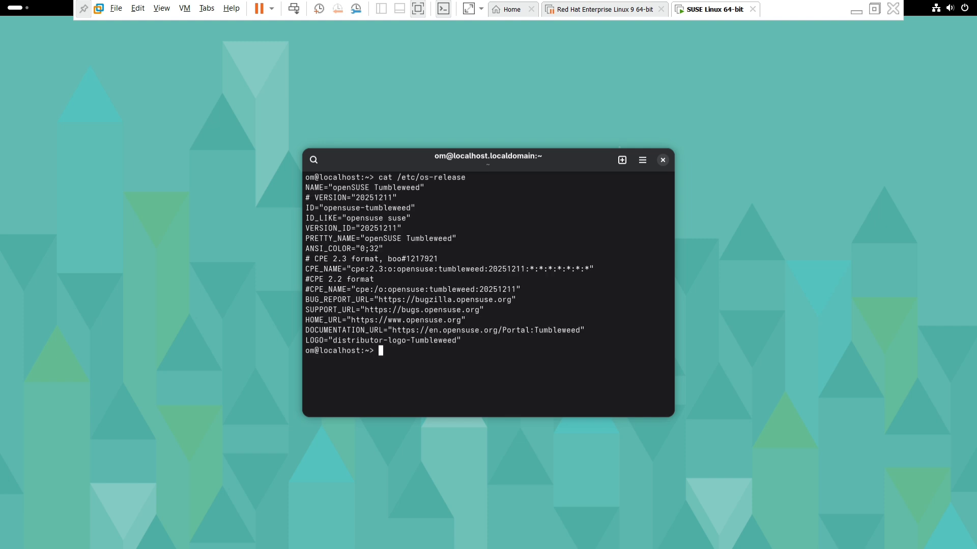
triple_click(364, 188)
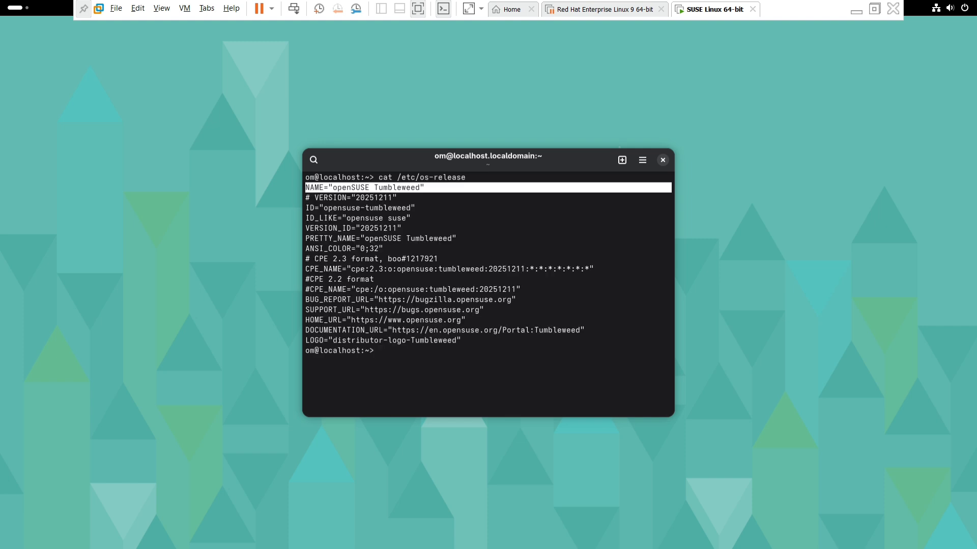
left_click_drag(427, 198, 306, 197)
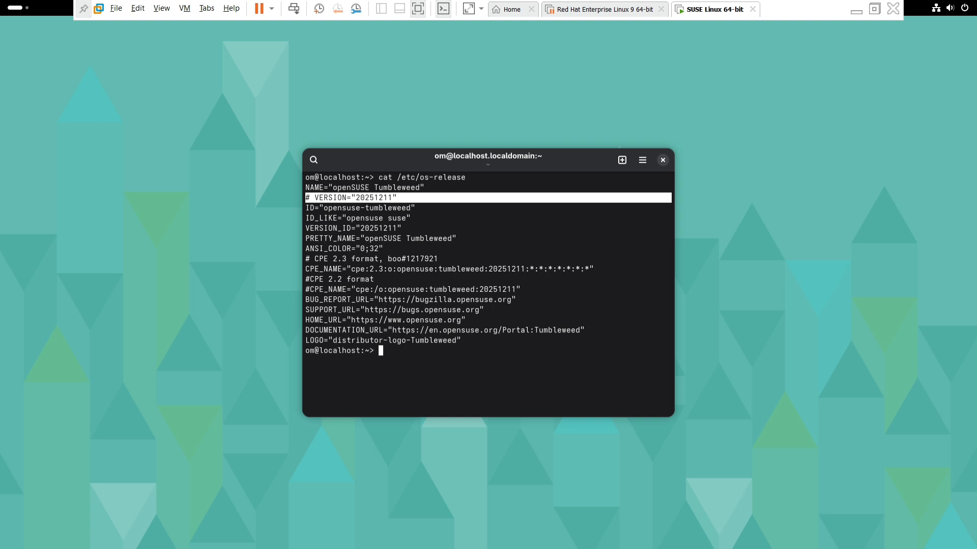
left_click(427, 197)
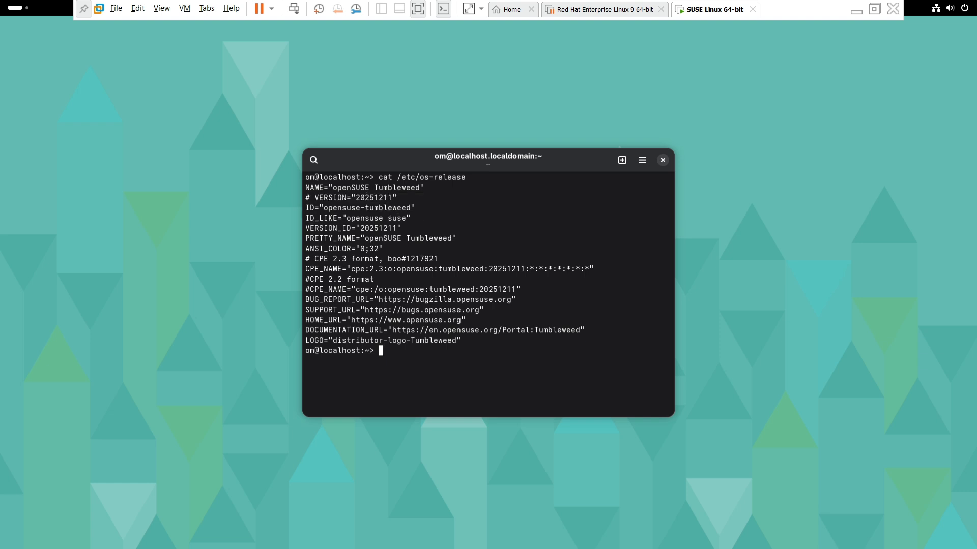
- Check the kernel release with uname -r and highlight the PRETTY_NAME line in the earlier output
type("uname -r")
key("Return")
triple_click(341, 361)
triple_click(387, 239)
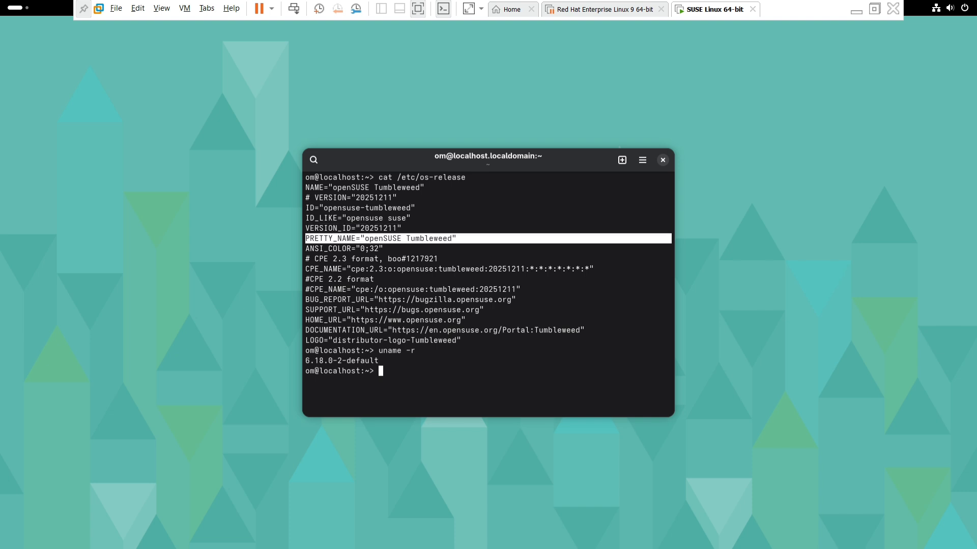
left_click(386, 239)
- List the network interfaces with ip a and highlight the IPv4 address of ens33
type("ip a")
key("Return")
left_click_drag(343, 361, 423, 360)
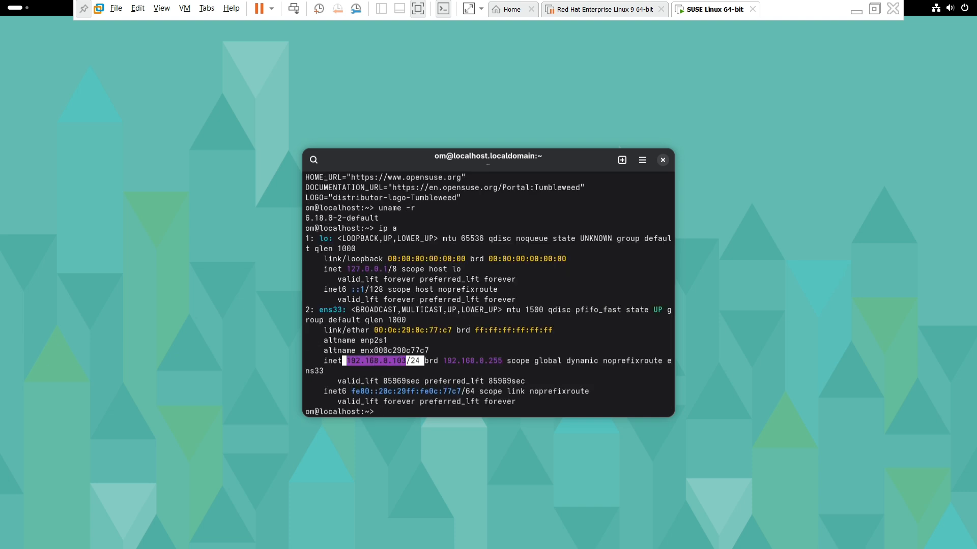
left_click(424, 361)
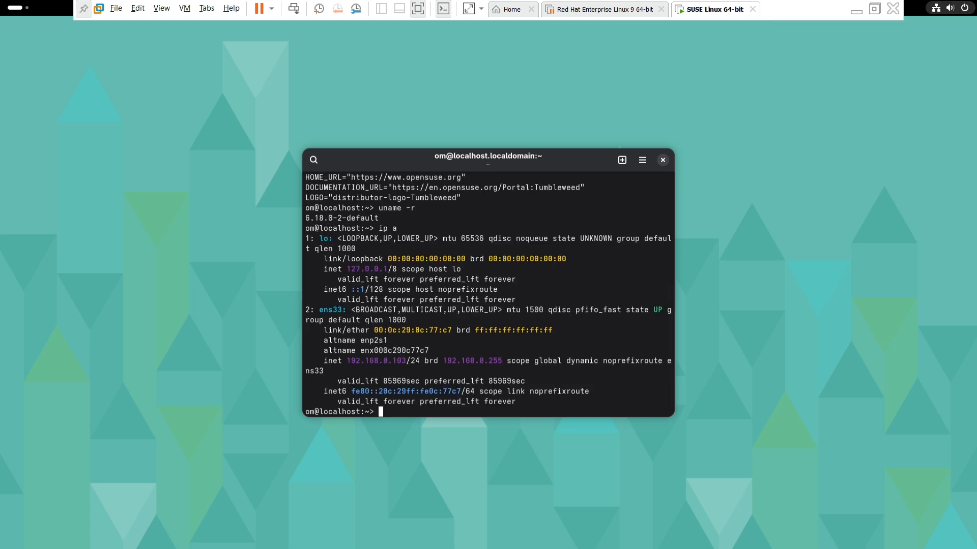
- Open the guest system's Settings and look through its pages, including Network and Notifications
left_click(949, 7)
left_click(814, 38)
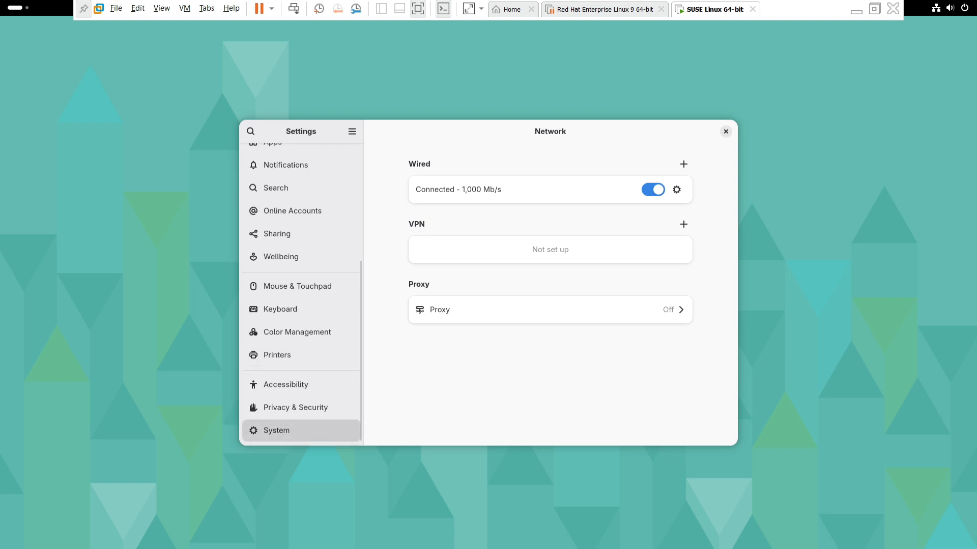
left_click(301, 210)
scroll(301, 285, "down", 1)
left_click(301, 295)
left_click(301, 317)
scroll(301, 346, "down", 3)
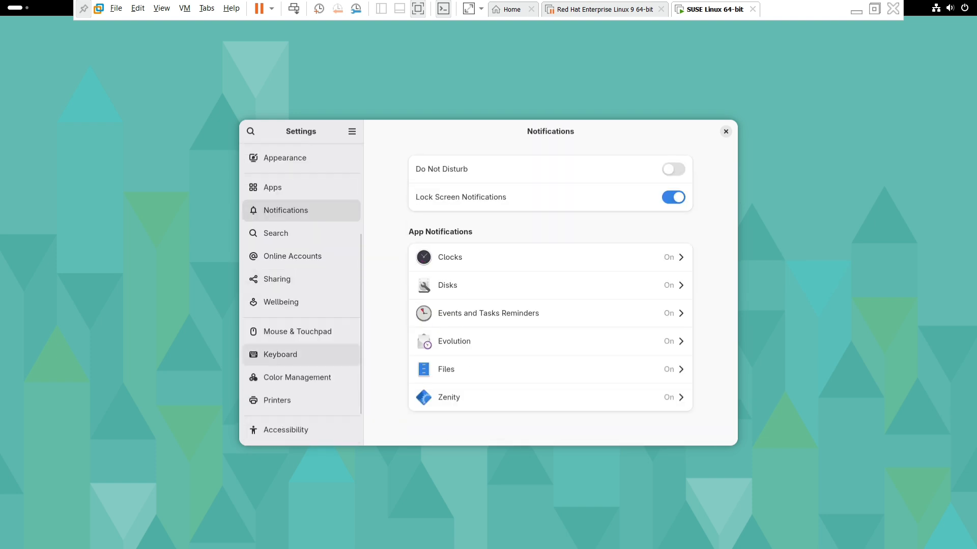
left_click(301, 331)
scroll(301, 284, "up", 5)
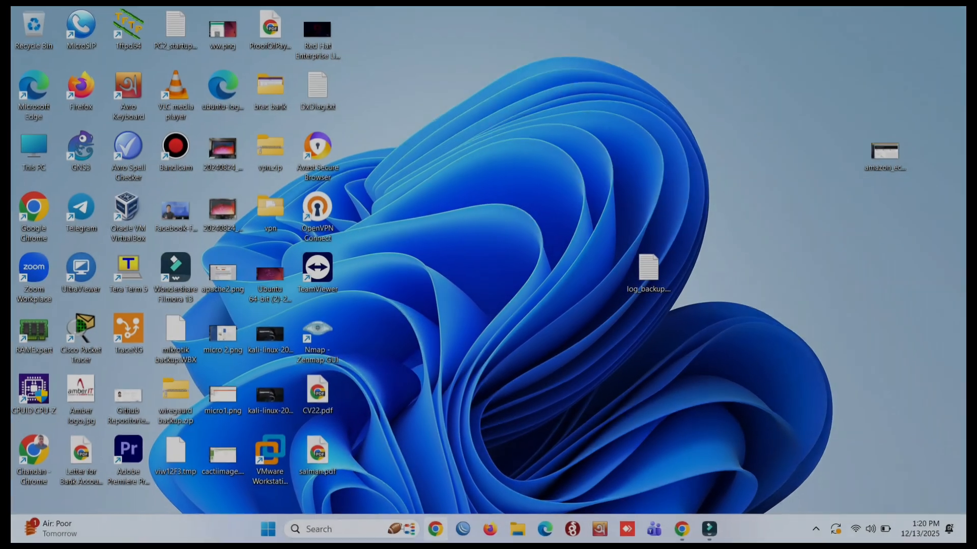
- Switch to Google Chrome, choose a browser profile and search for opensuse download
left_click(435, 529)
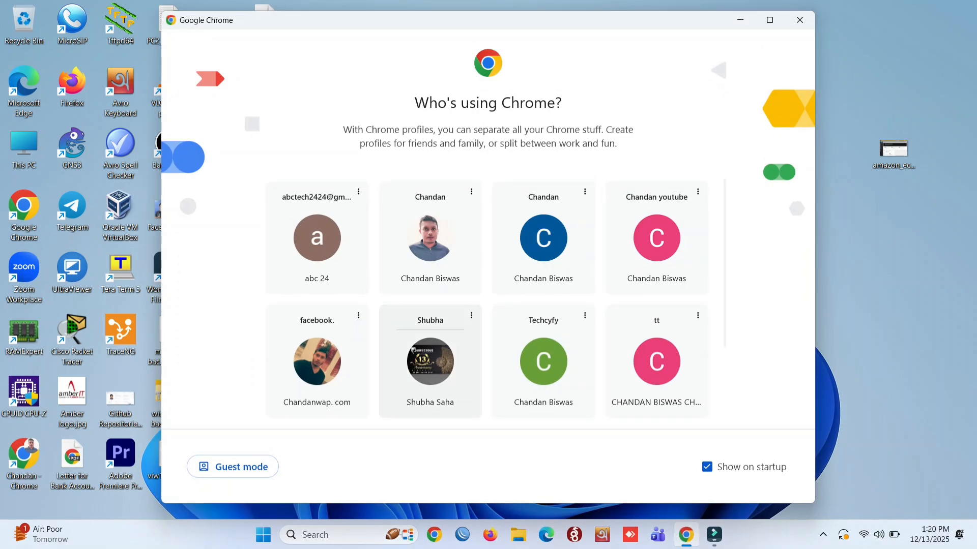
left_click(441, 265)
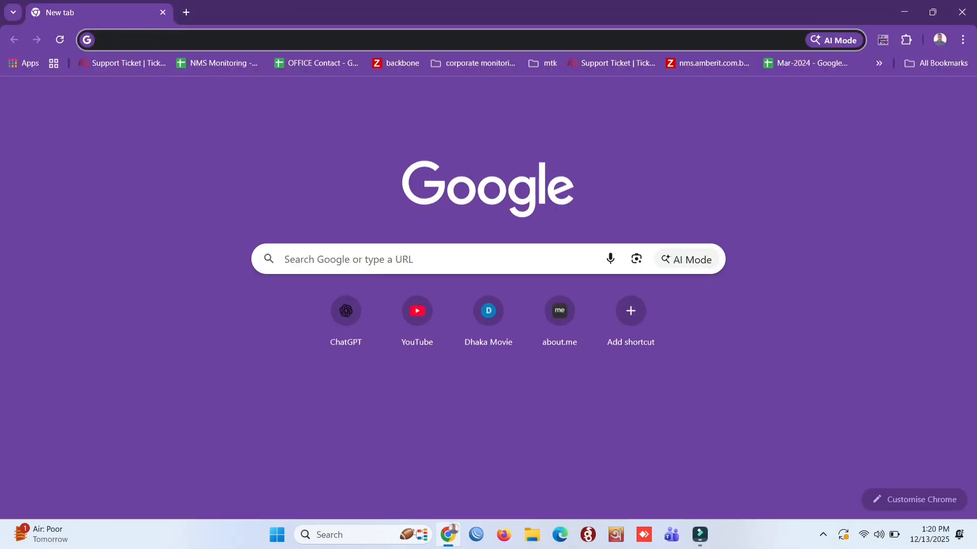
left_click(357, 40)
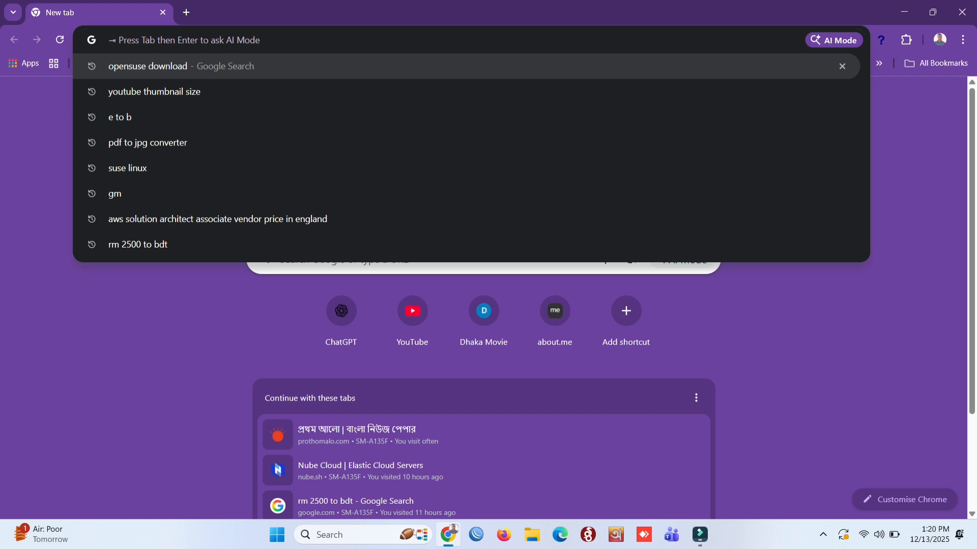
key("Return")
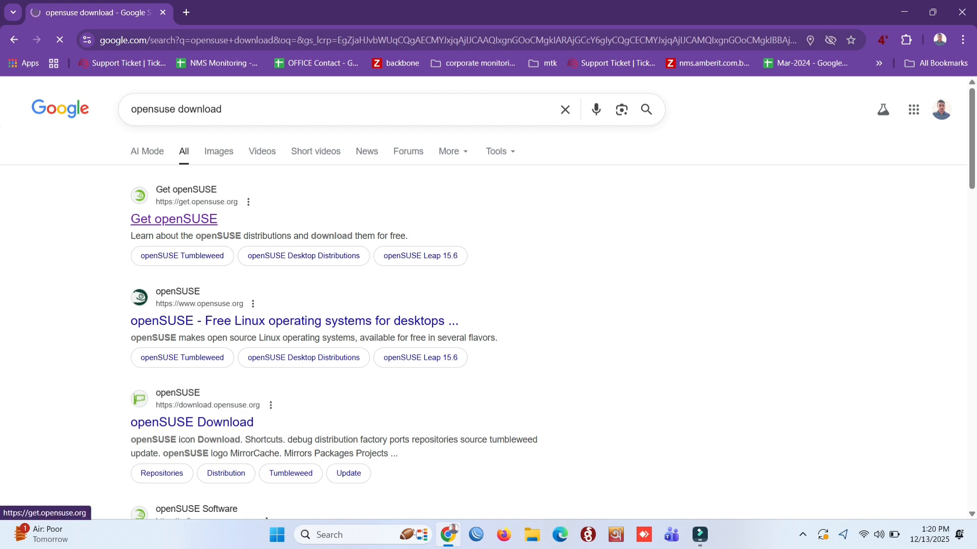
- Open the Get openSUSE site and go to the download options for the Tumbleweed desktop distribution
left_click(174, 219)
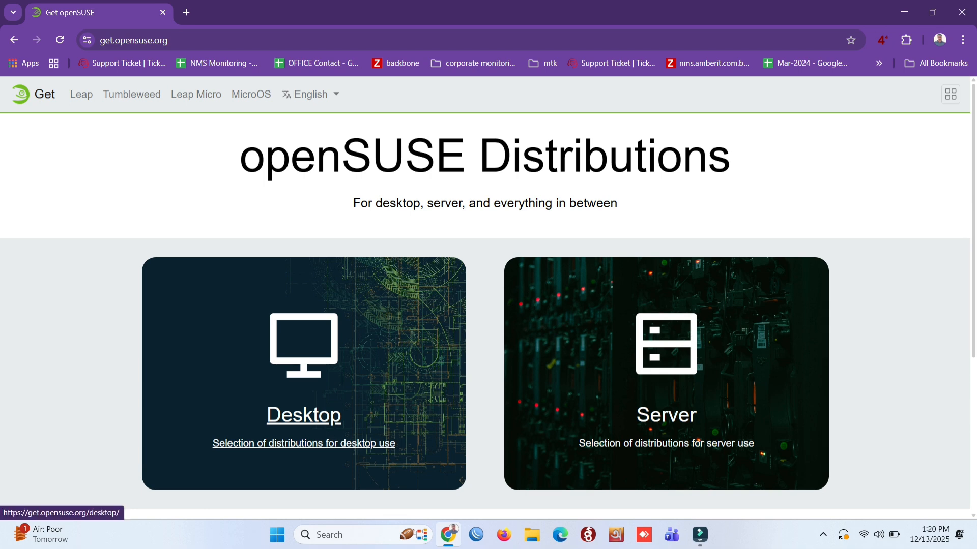
left_click(397, 441)
scroll(397, 441, "down", 1)
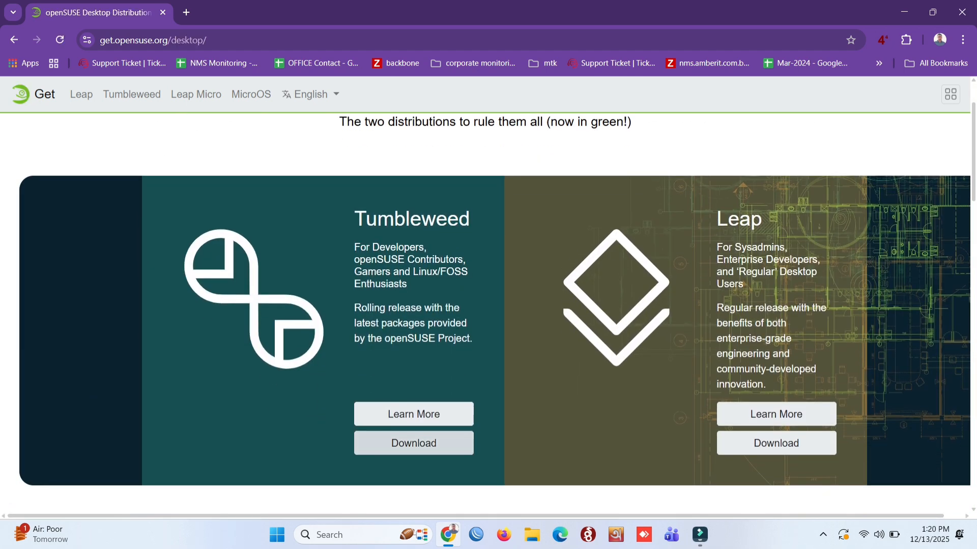
left_click(414, 443)
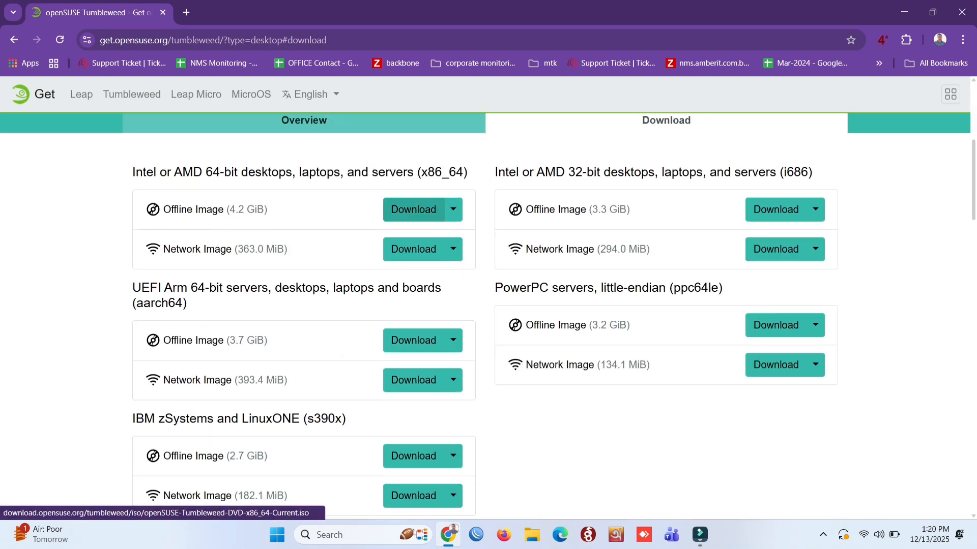
- Download the x86_64 Offline Image ISO of Tumbleweed to the Downloads folder and check it in the download list
left_click(414, 209)
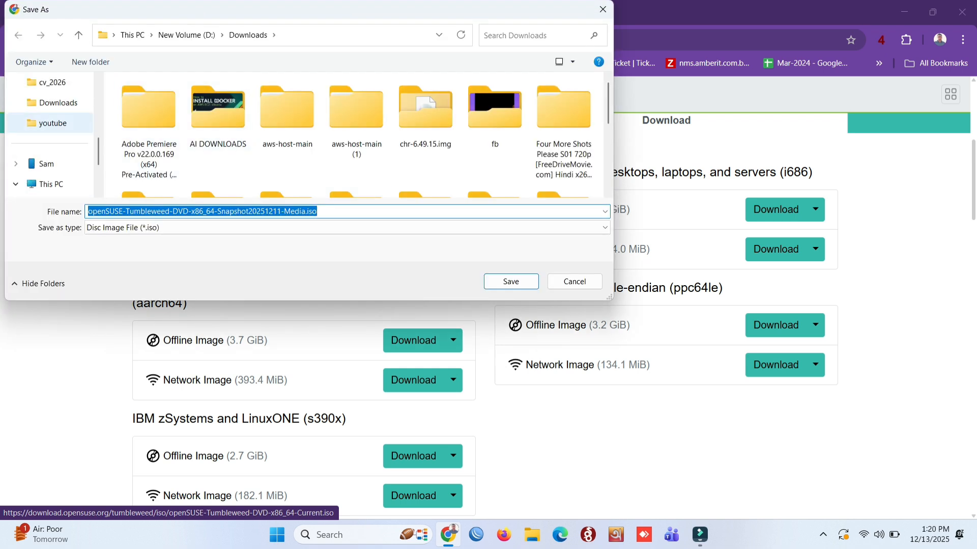
left_click(58, 103)
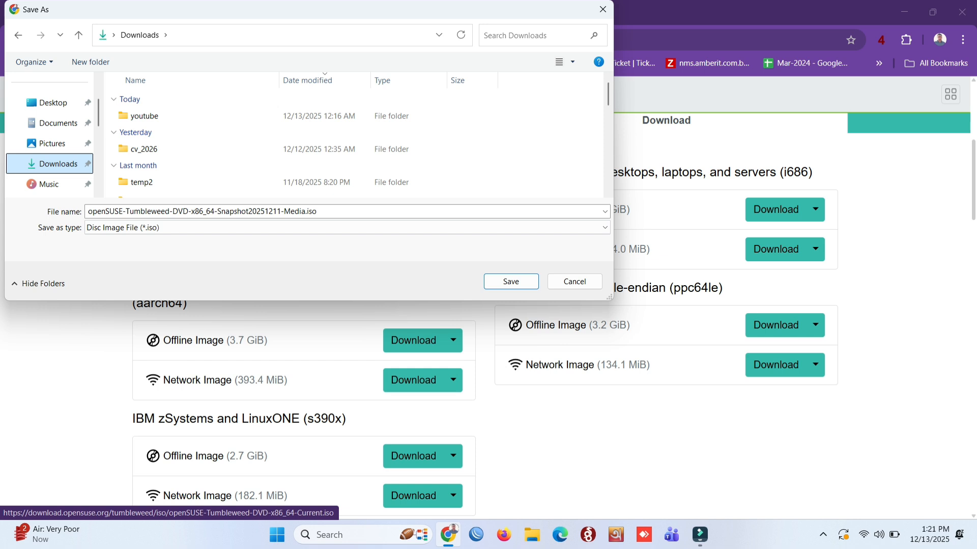
key("Return")
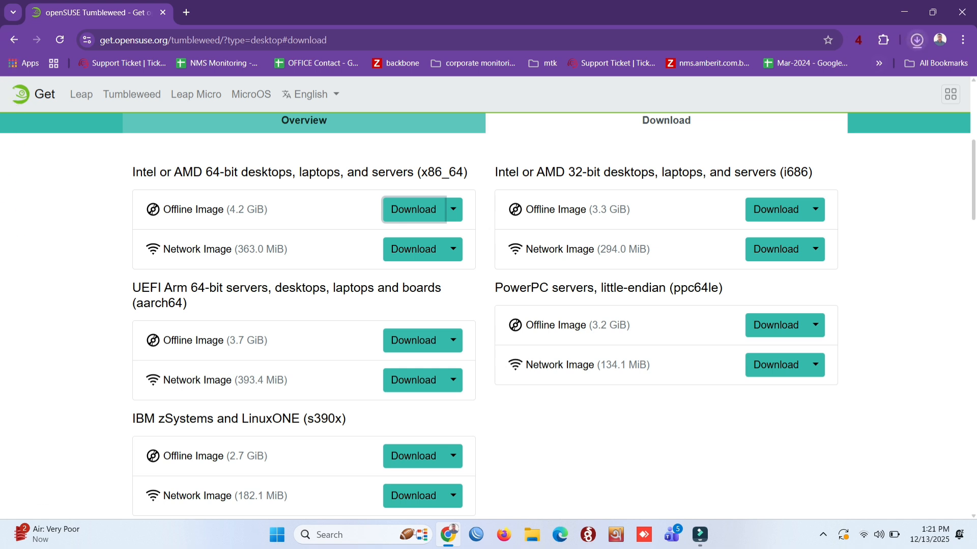
left_click(916, 41)
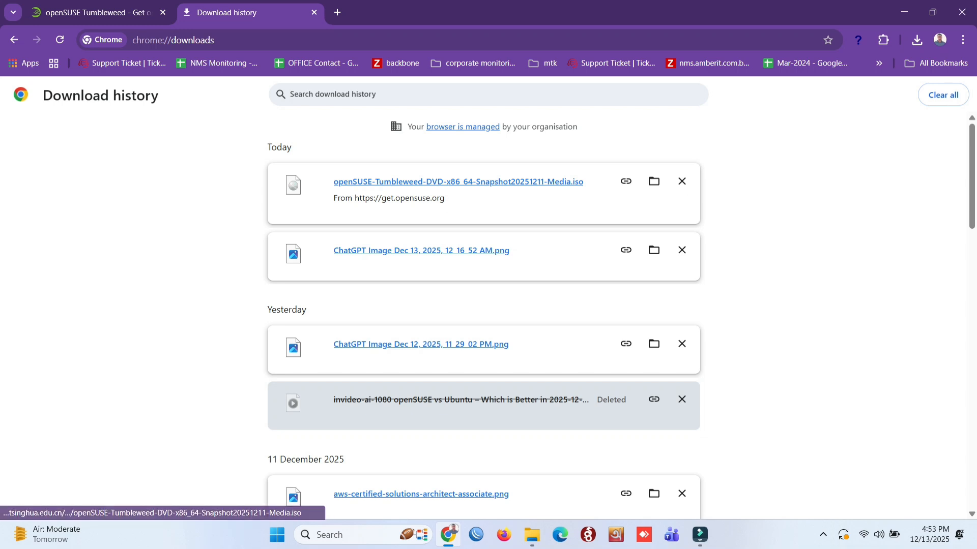
- Find VMware Workstation Pro among the installed programs and switch to it
left_click(277, 534)
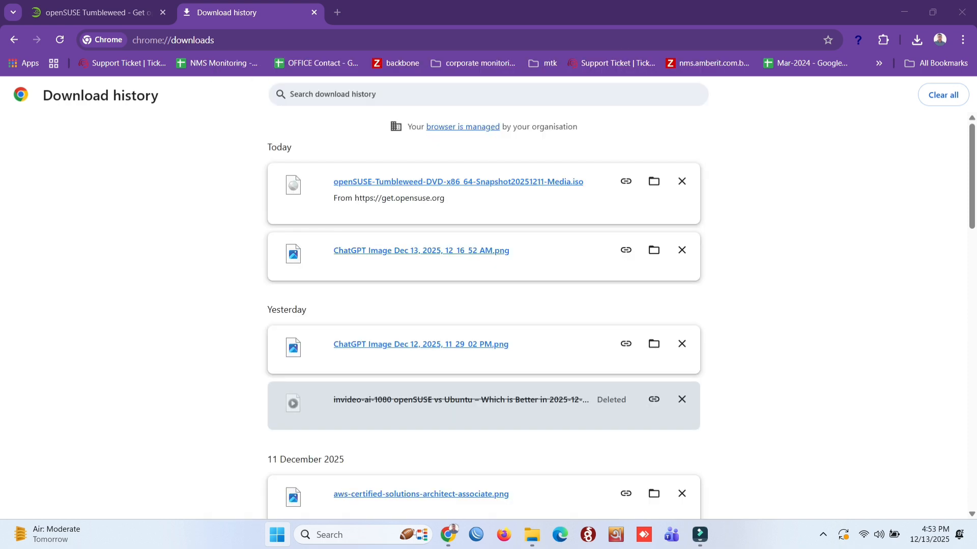
type("vmw")
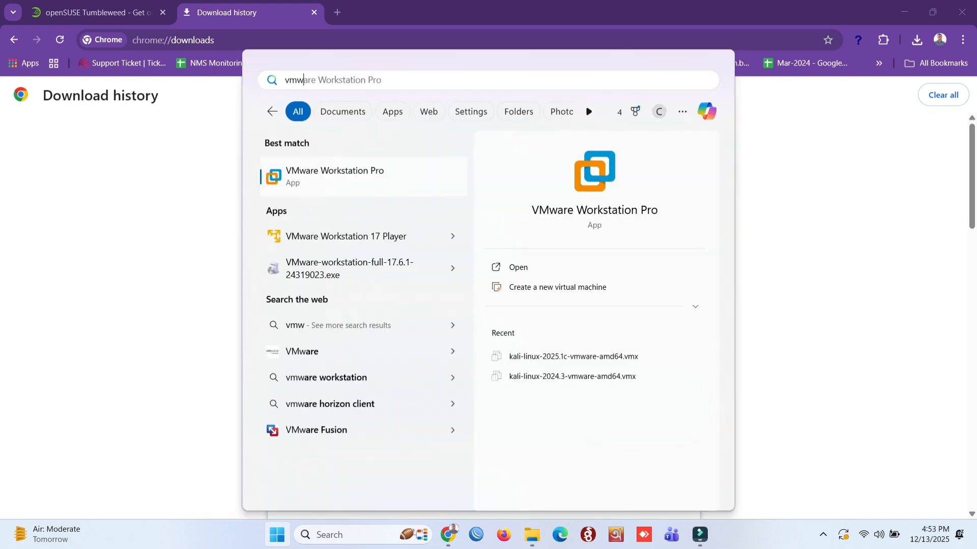
key("Escape")
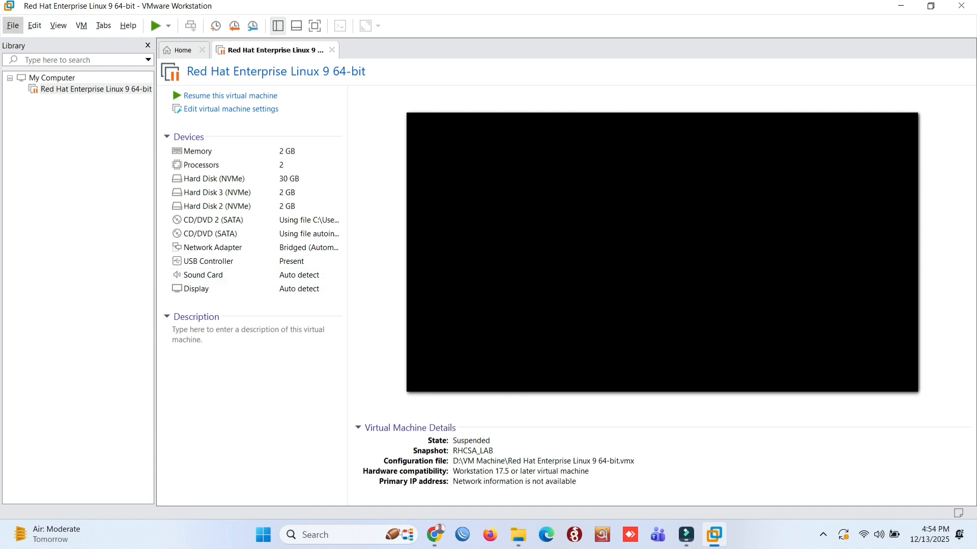
- Start creating a new virtual machine with the Typical (recommended) configuration
left_click(81, 26)
left_click(13, 25)
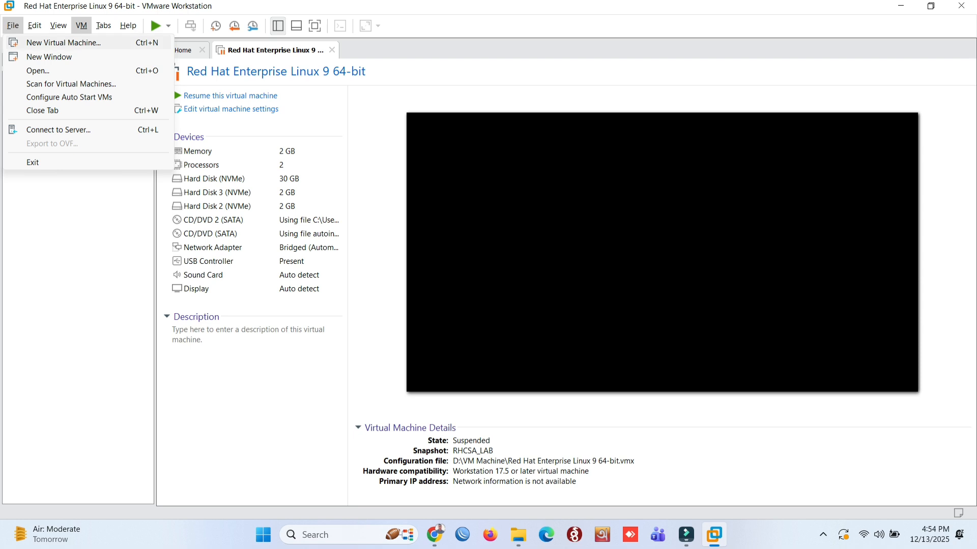
key("Escape")
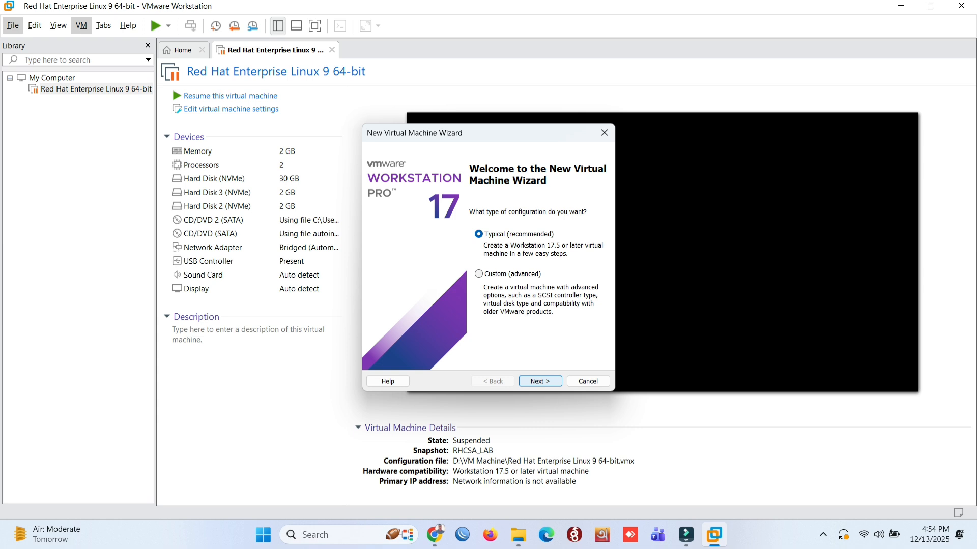
key("Return")
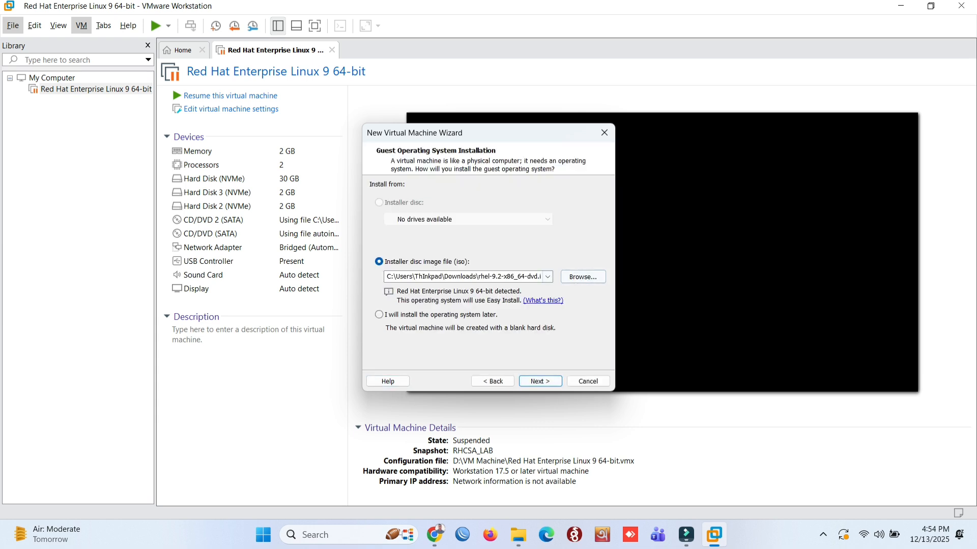
- Use the openSUSE-Tumbleweed DVD ISO from Downloads as the installer image and set the guest system to Linux, SUSE Linux 64-bit
left_click(582, 277)
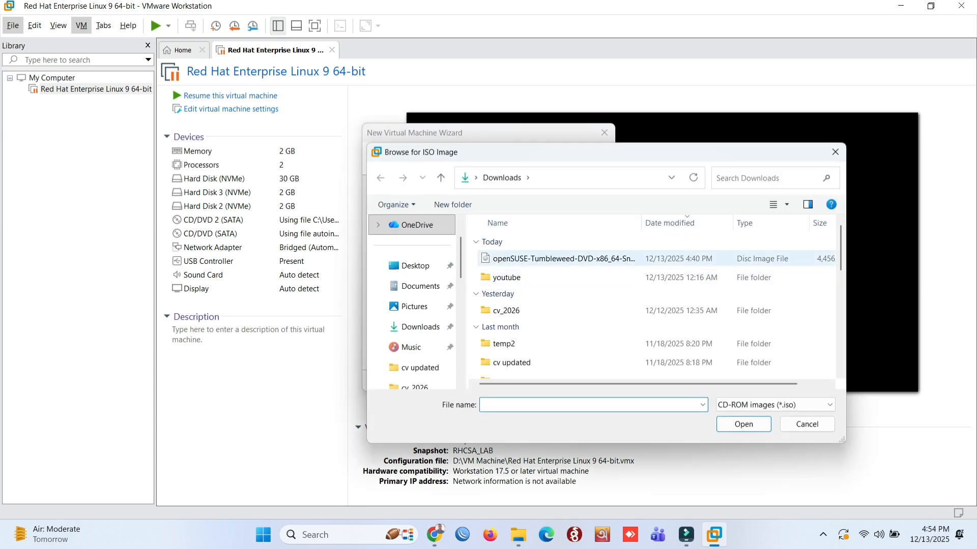
left_click(569, 259)
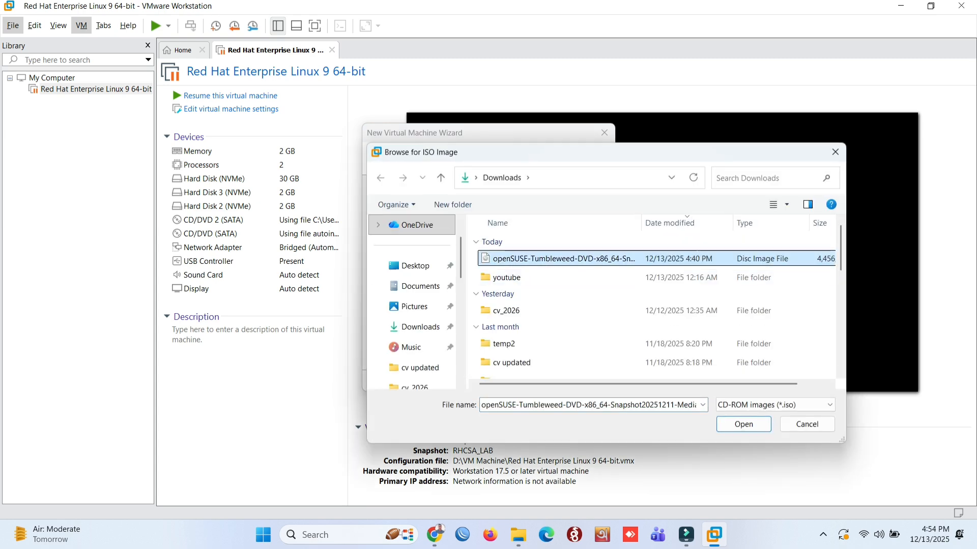
left_click(743, 424)
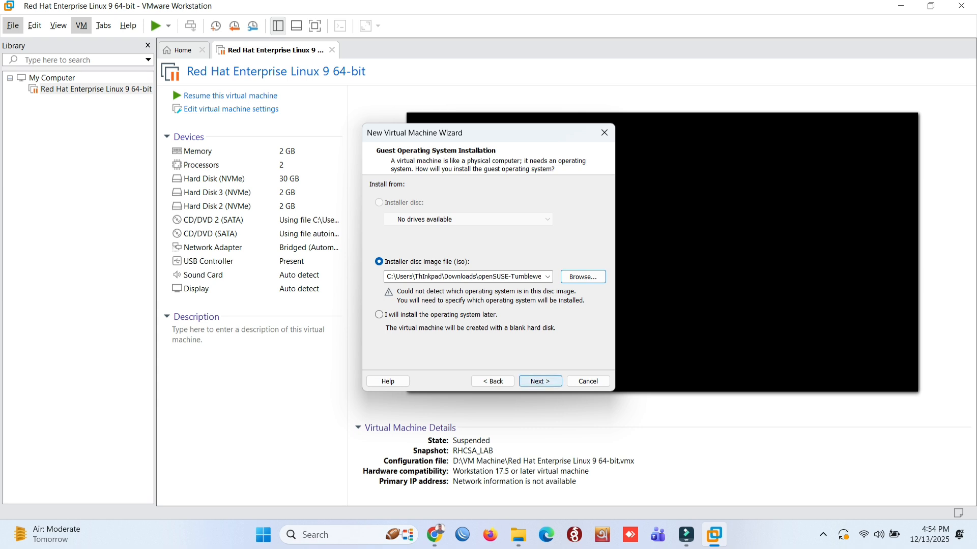
key("Return")
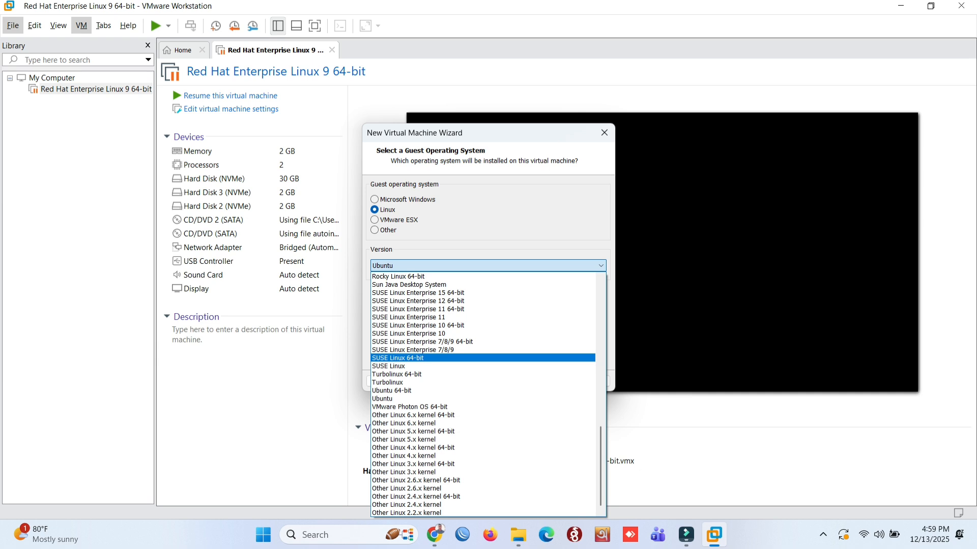
left_click(407, 358)
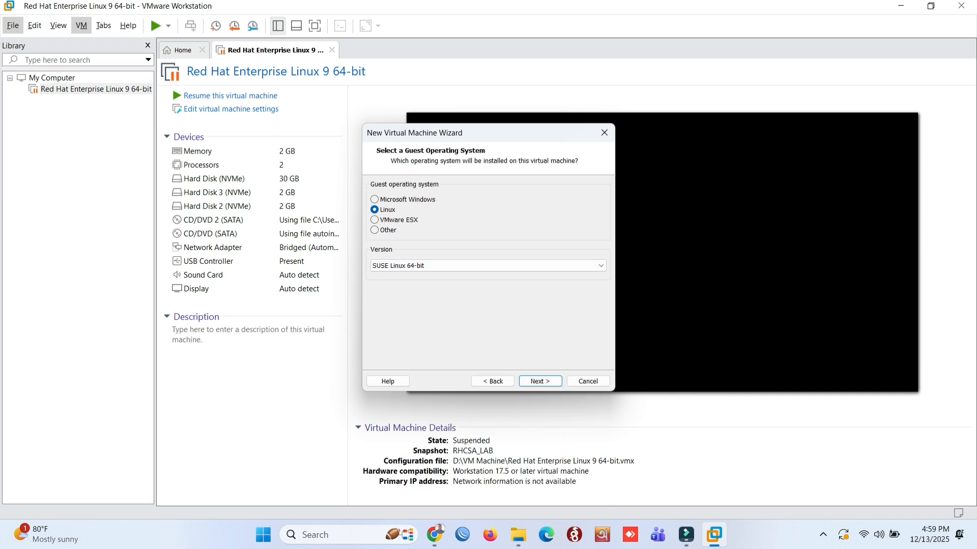
key("Return")
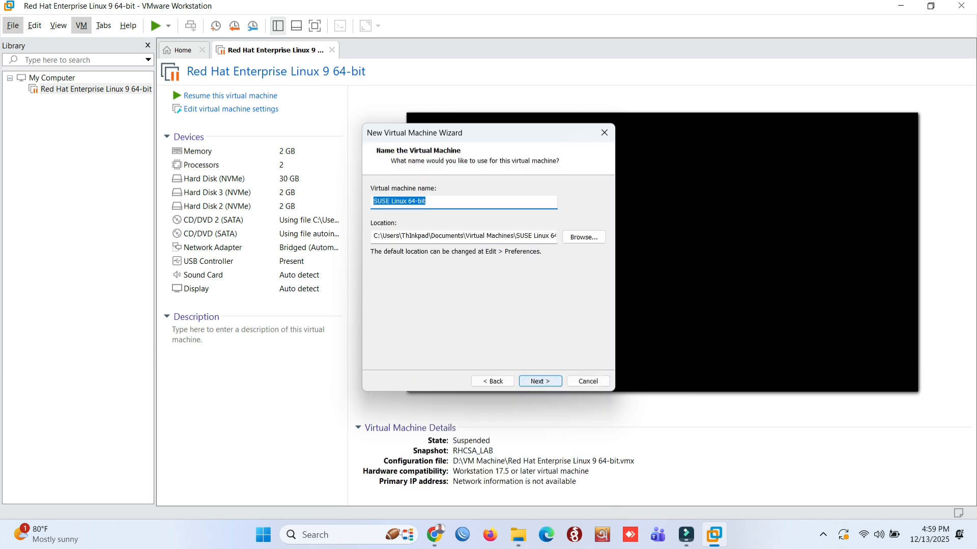
- Browse to the VM Machine folder on New Volume (D:) for the virtual machine's location
left_click(583, 237)
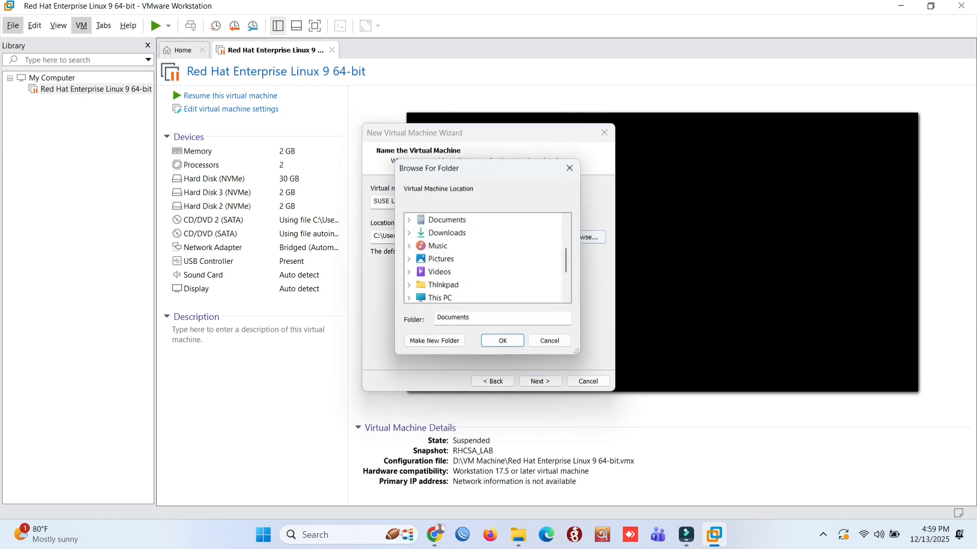
scroll(443, 259, "down", 2)
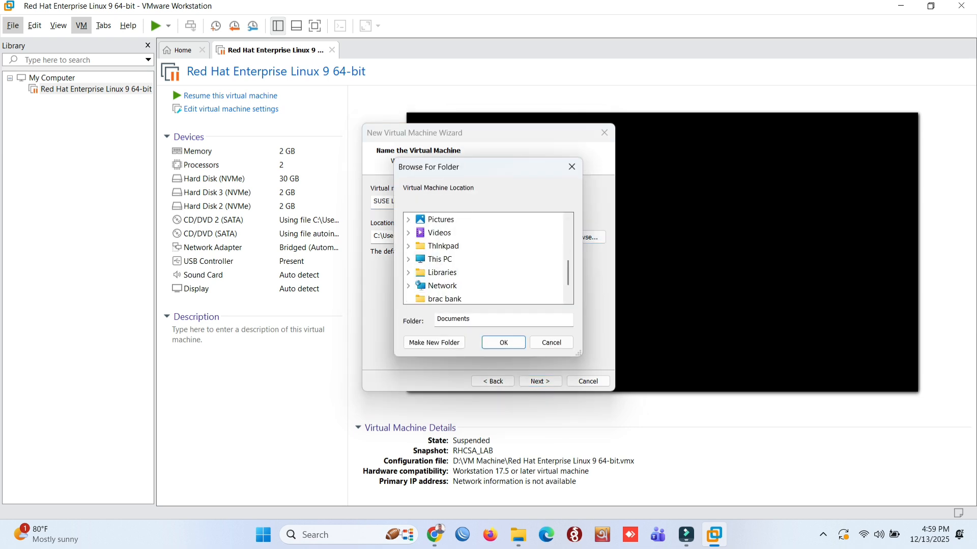
scroll(443, 260, "up", 1)
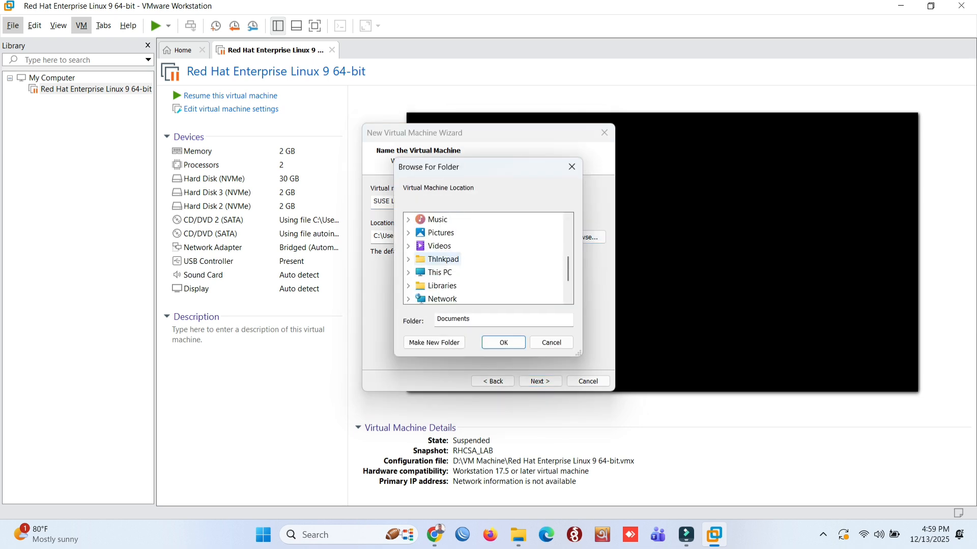
double_click(440, 272)
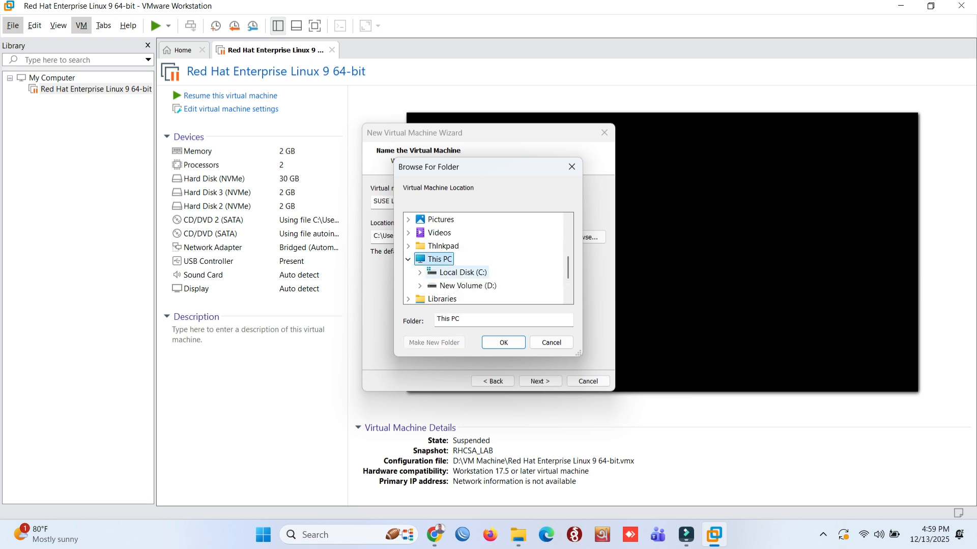
double_click(467, 285)
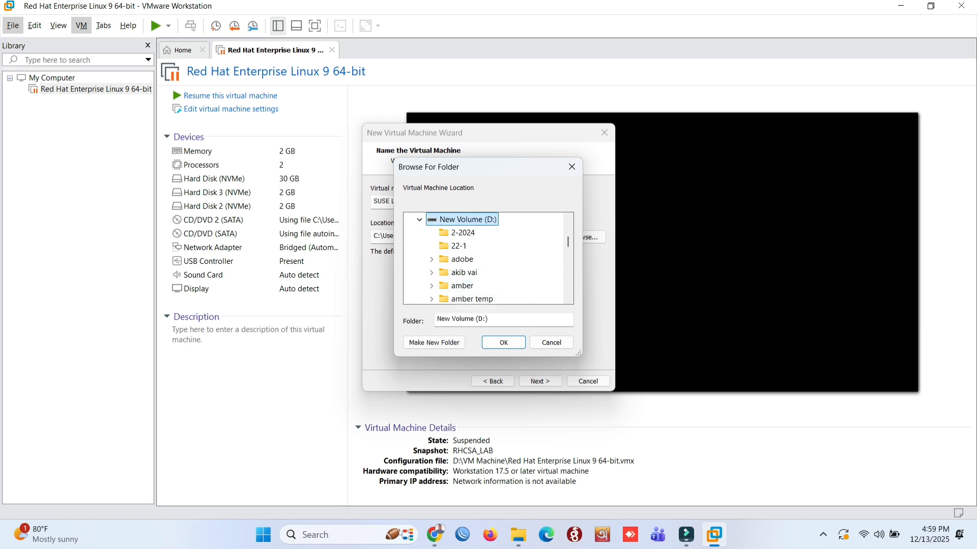
scroll(465, 279, "down", 1)
scroll(466, 279, "down", 6)
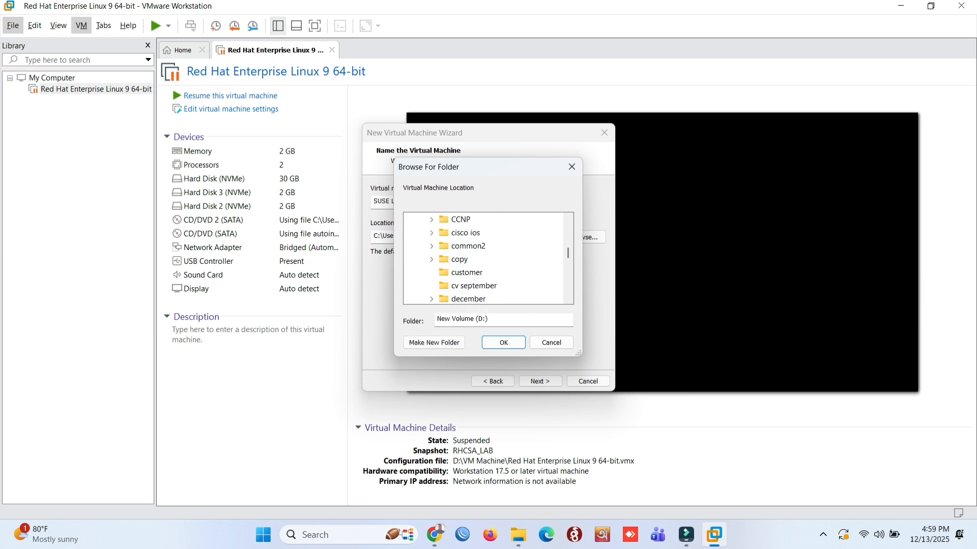
scroll(483, 259, "down", 1)
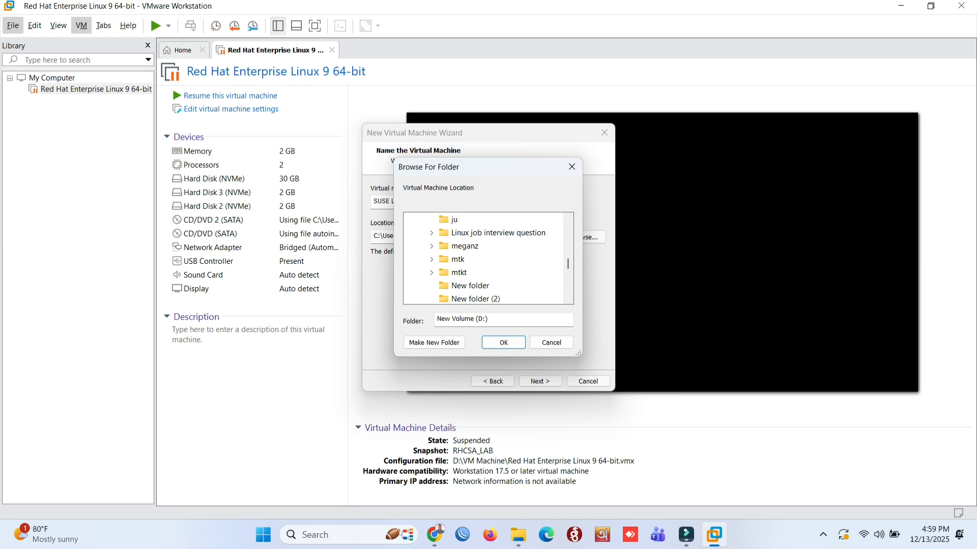
scroll(483, 258, "up", 10)
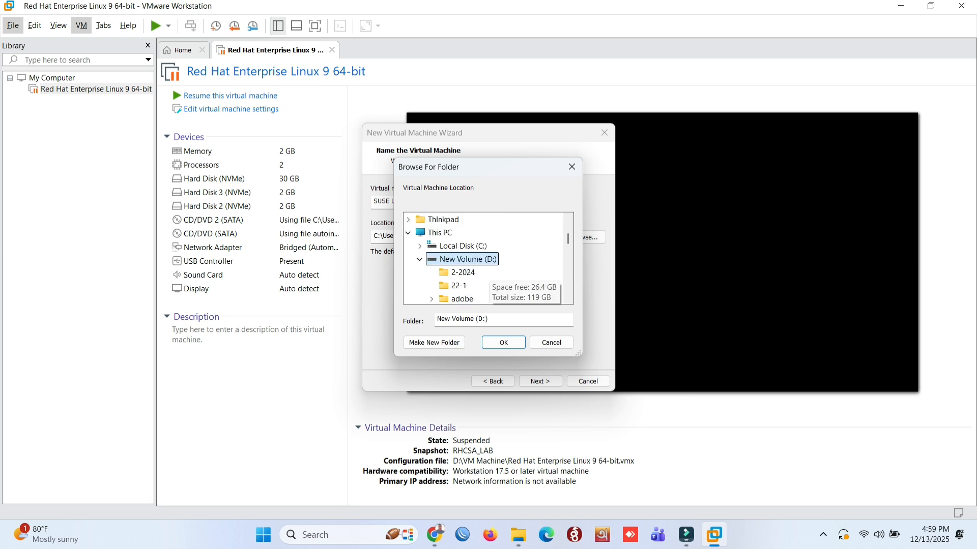
scroll(483, 259, "down", 1)
scroll(483, 258, "down", 1)
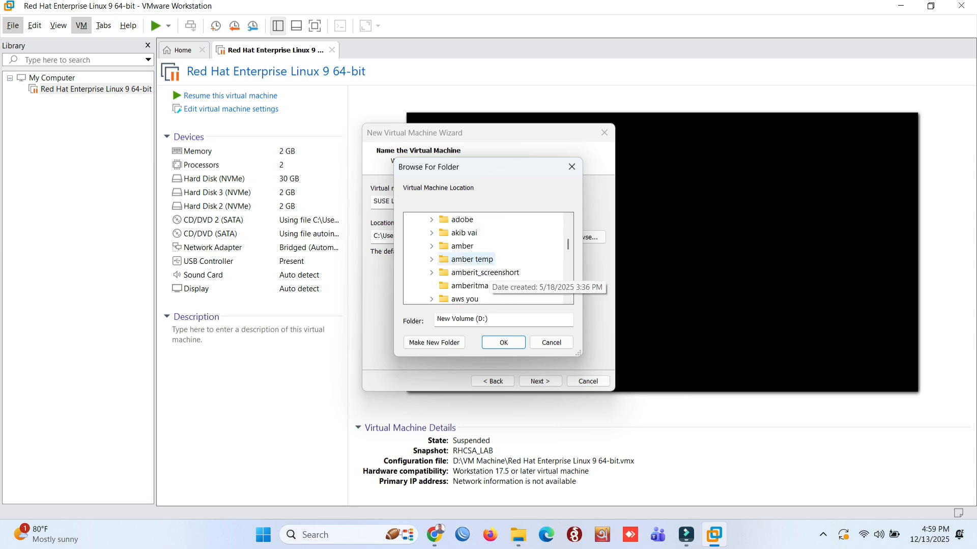
scroll(483, 259, "down", 3)
scroll(483, 259, "down", 3)
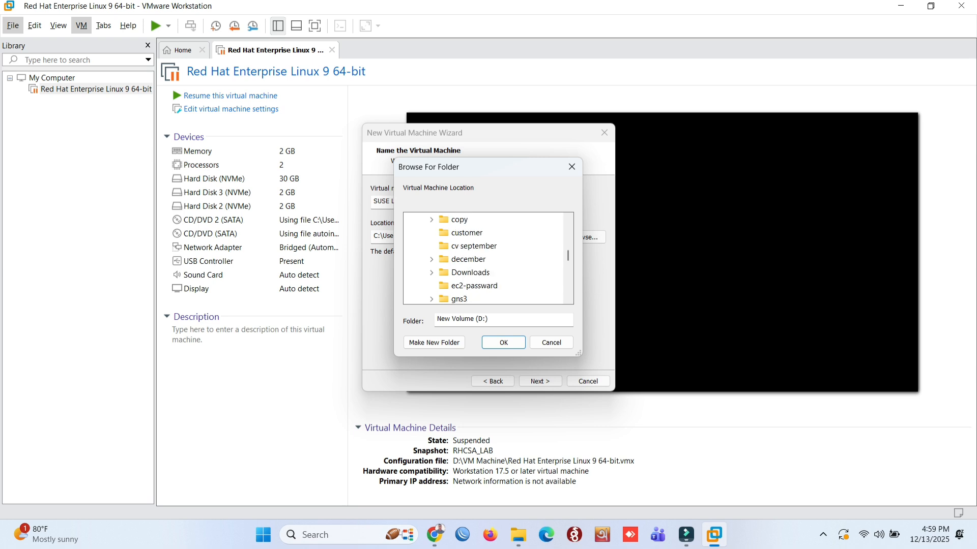
scroll(483, 258, "down", 1)
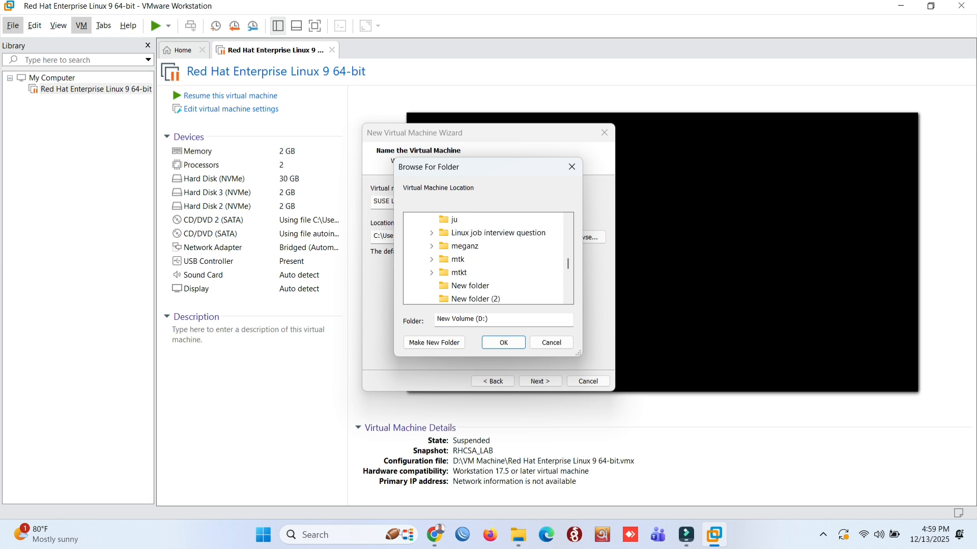
scroll(483, 258, "down", 3)
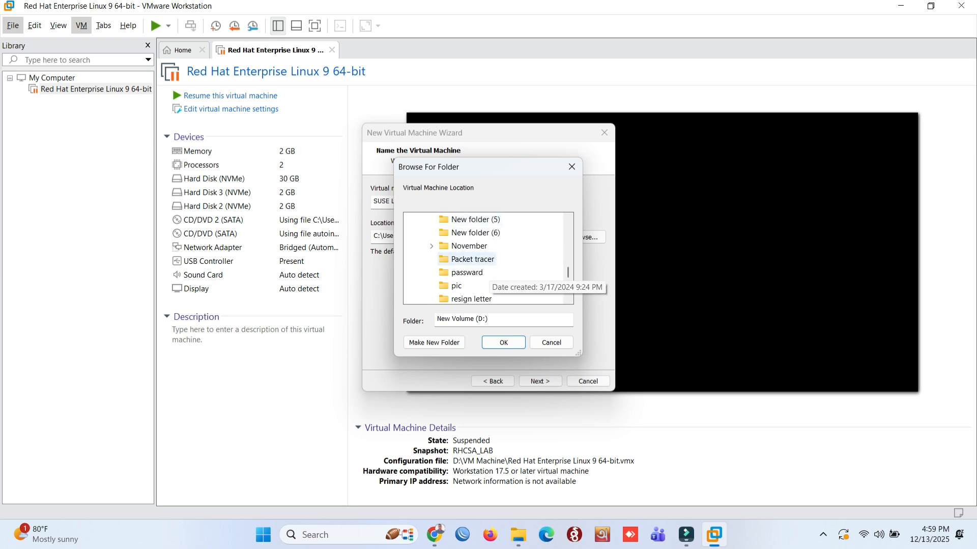
scroll(484, 258, "down", 2)
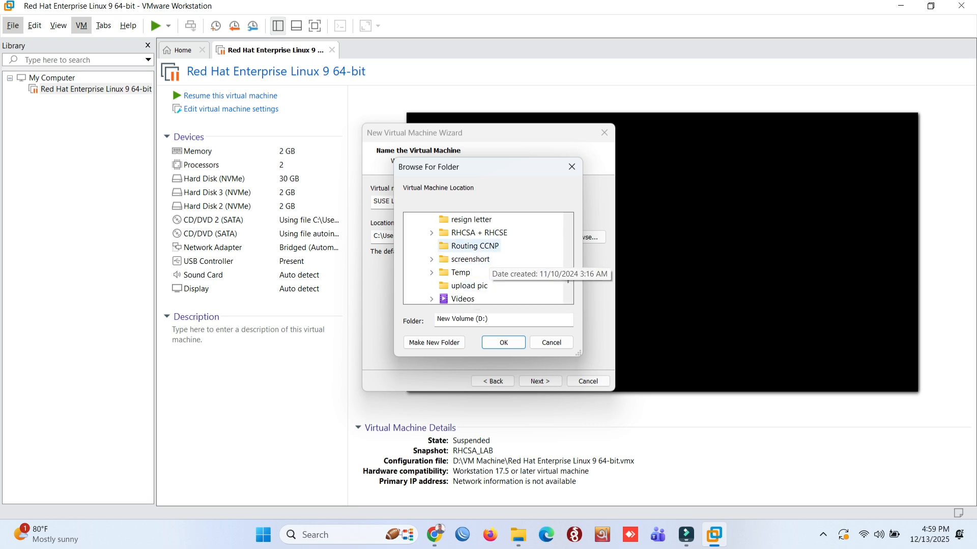
scroll(473, 272, "down", 1)
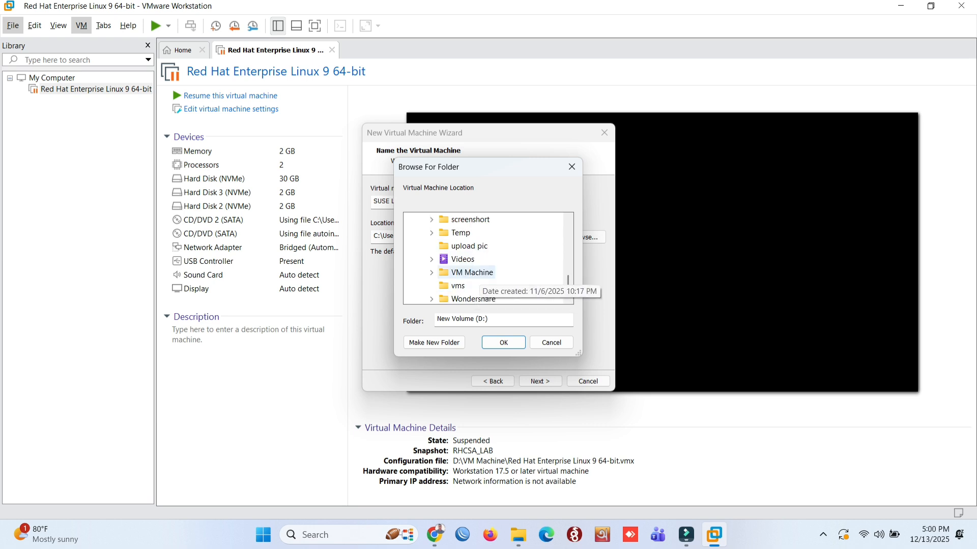
double_click(472, 272)
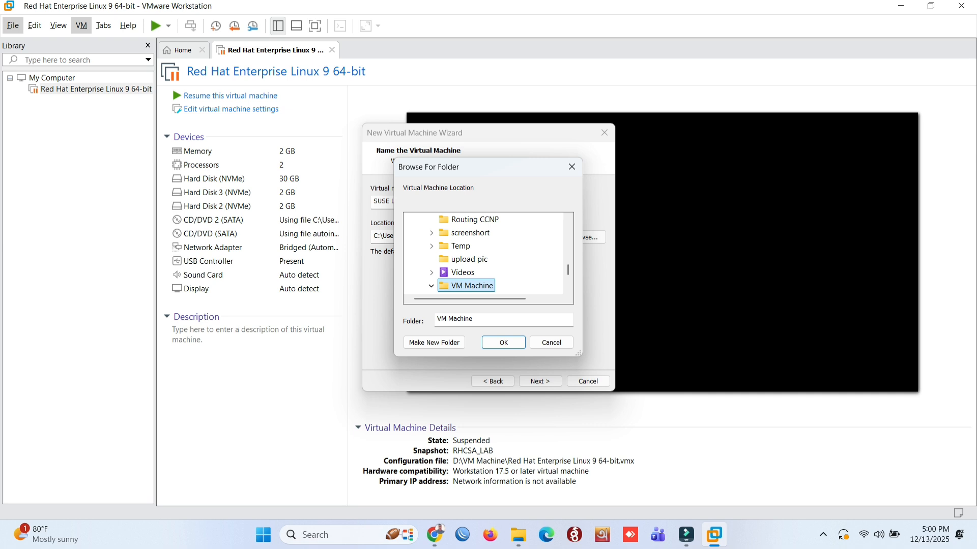
scroll(472, 273, "down", 2)
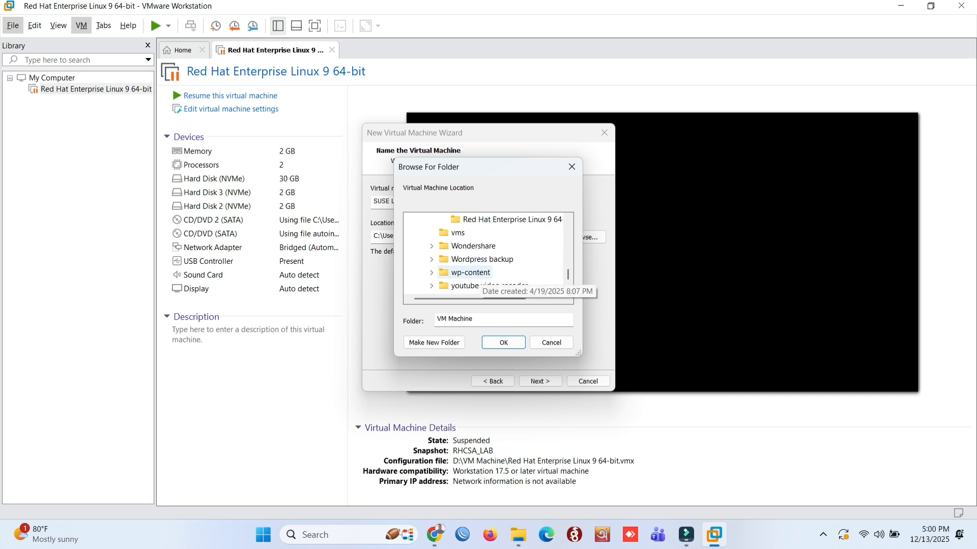
scroll(470, 274, "up", 1)
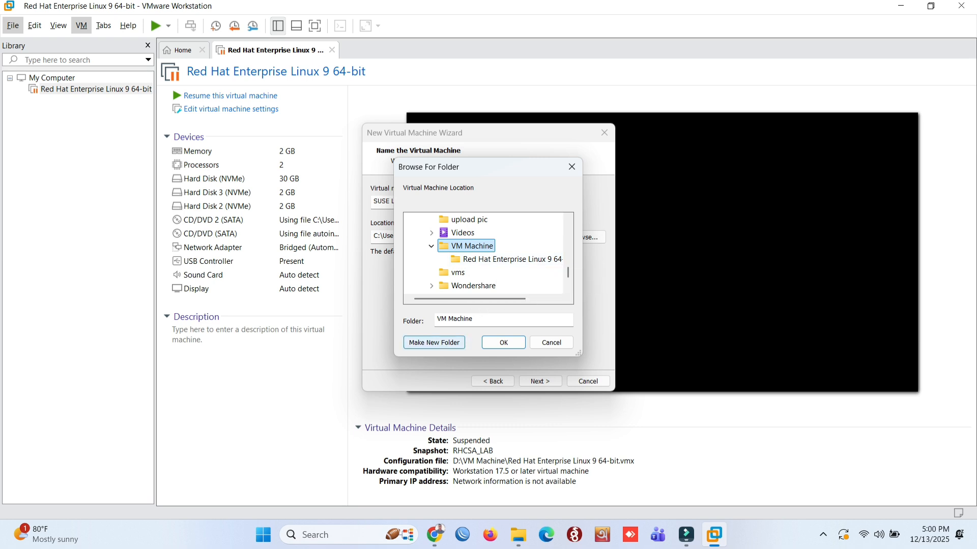
- Create a folder named opensuse inside VM Machine and accept it as the virtual machine's location
left_click(434, 342)
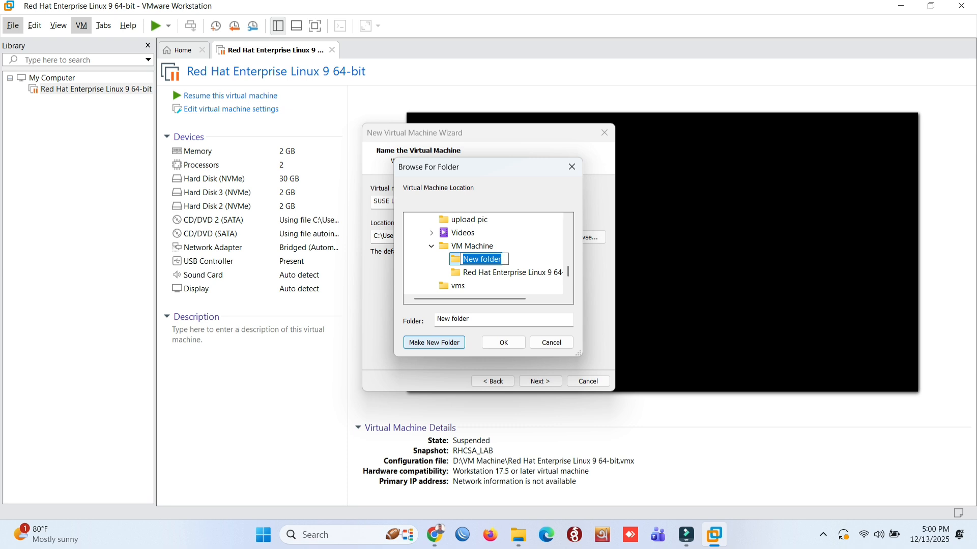
type("opensusue")
key("BackSpace")
key("BackSpace")
type("e")
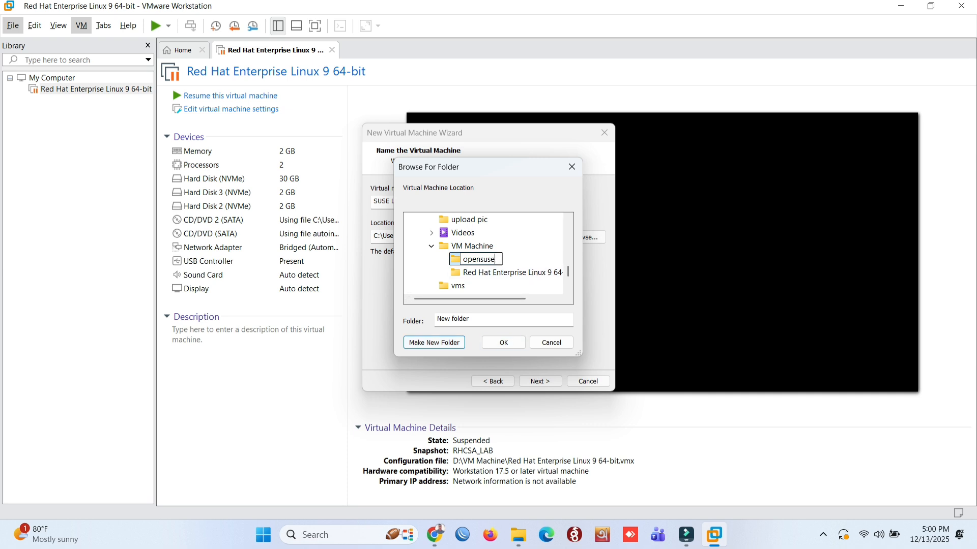
key("Escape")
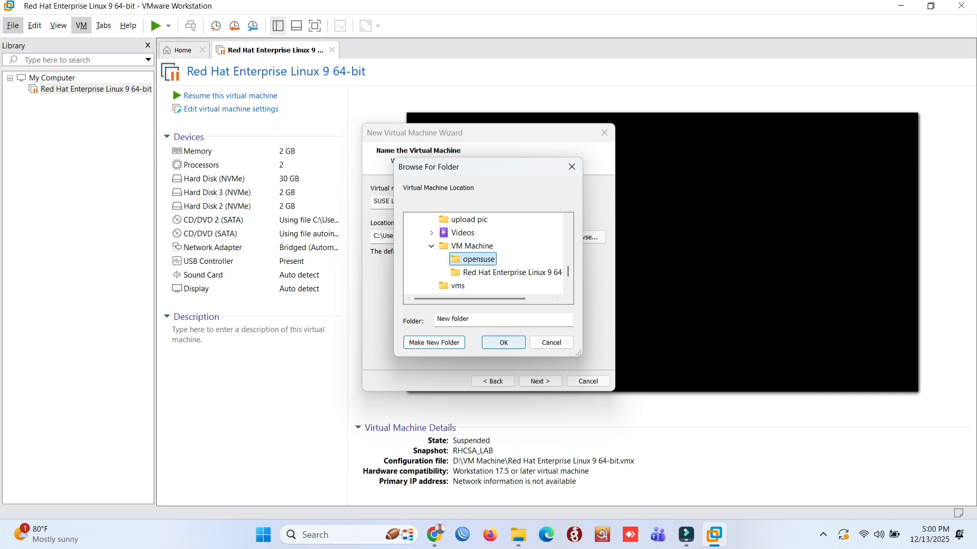
key("Return")
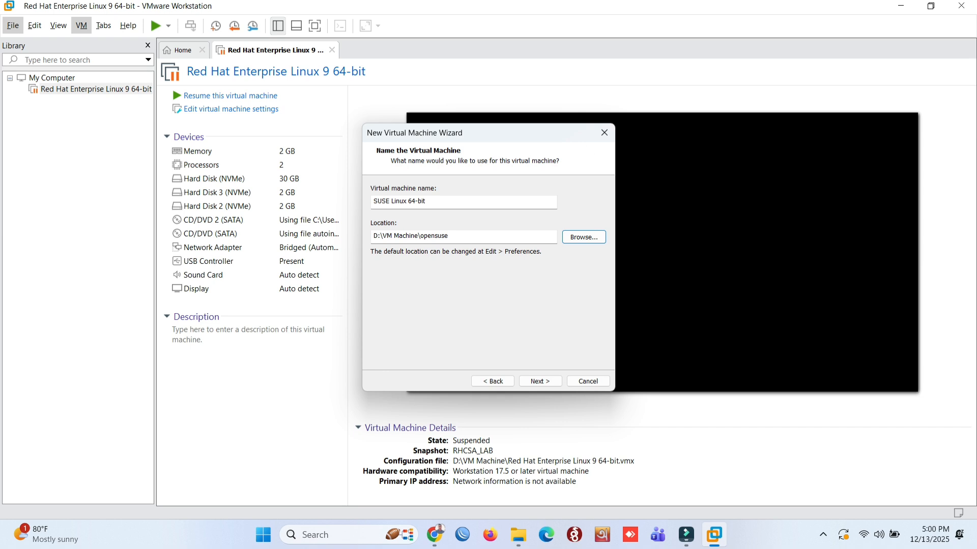
key("Return")
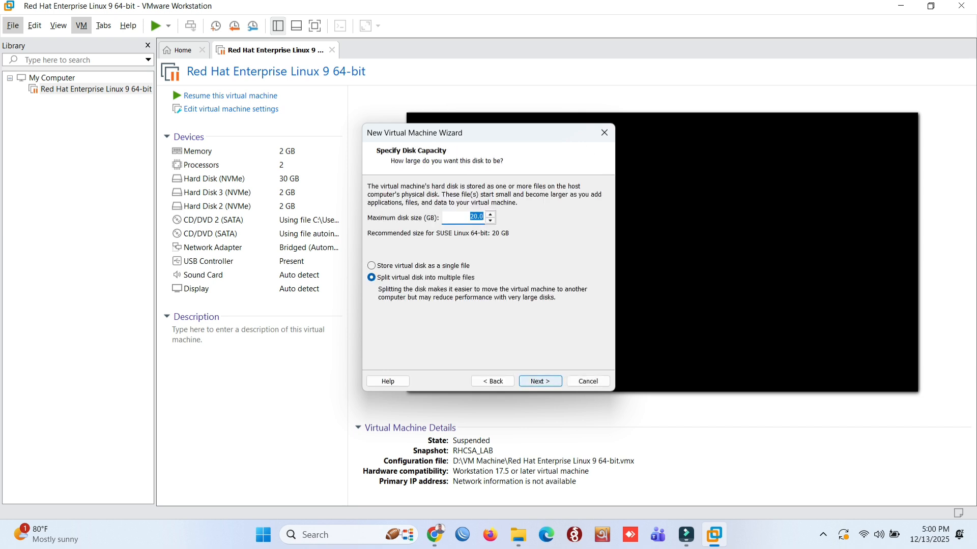
- Keep the maximum disk size at 20 GB and store the virtual disk as a single file
key("Tab")
key("Up")
key("Return")
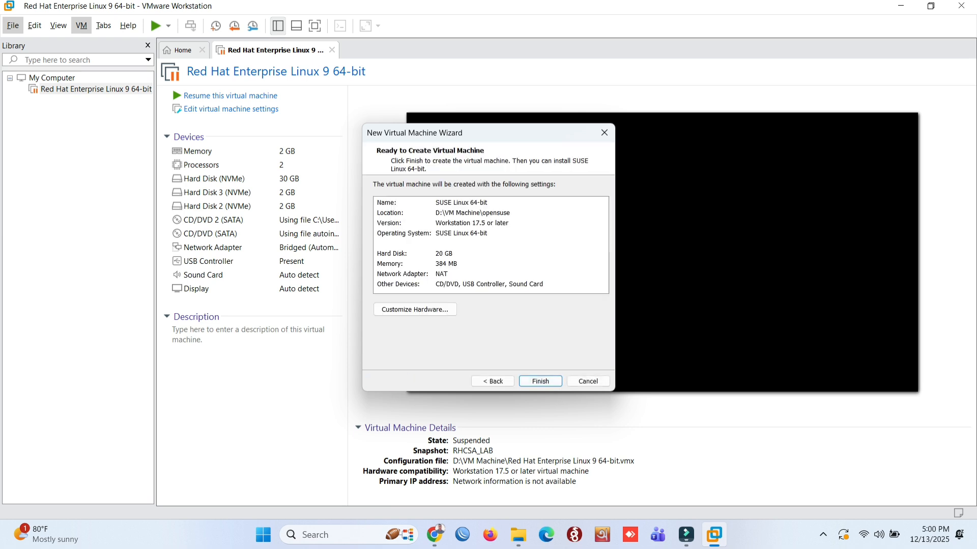
- Customize the new virtual machine's hardware to use 2 processors
left_click(414, 309)
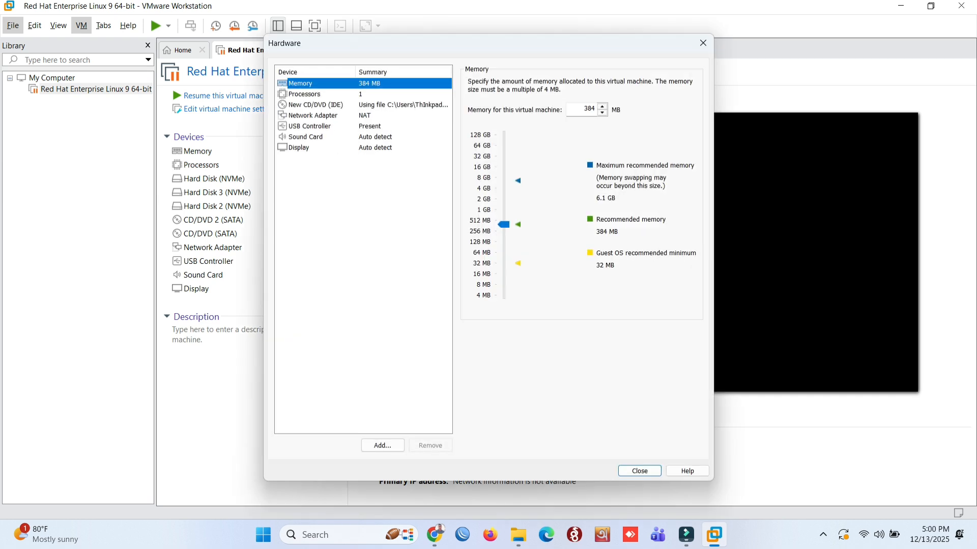
left_click(304, 94)
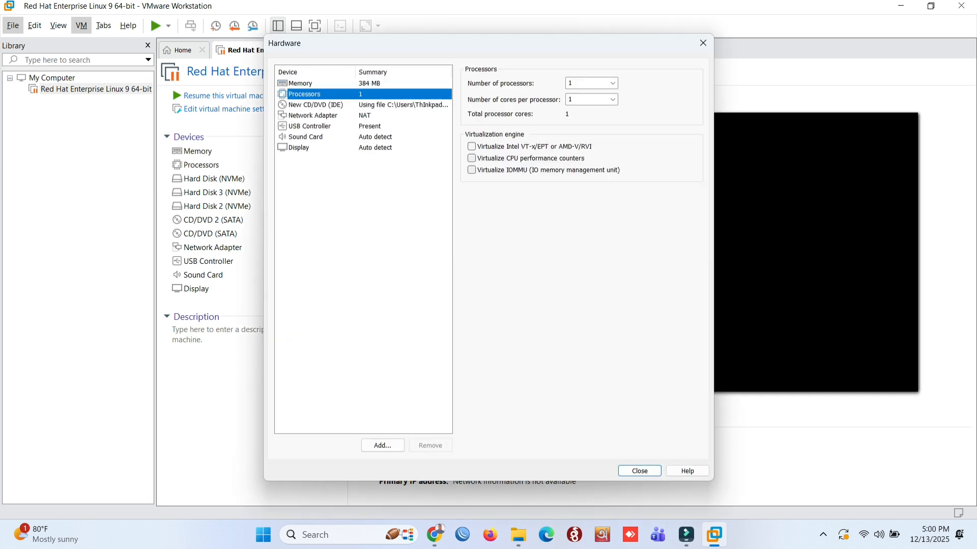
left_click(591, 83)
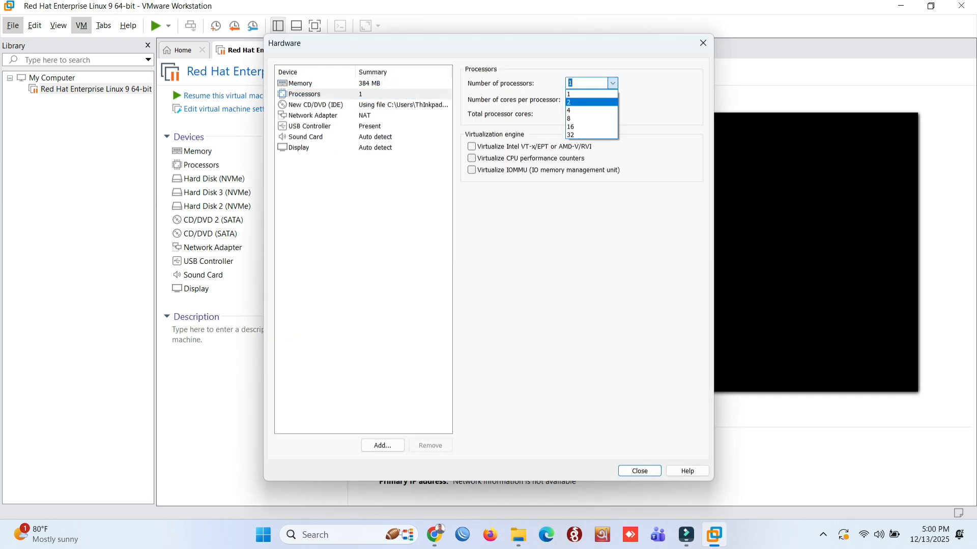
left_click(585, 100)
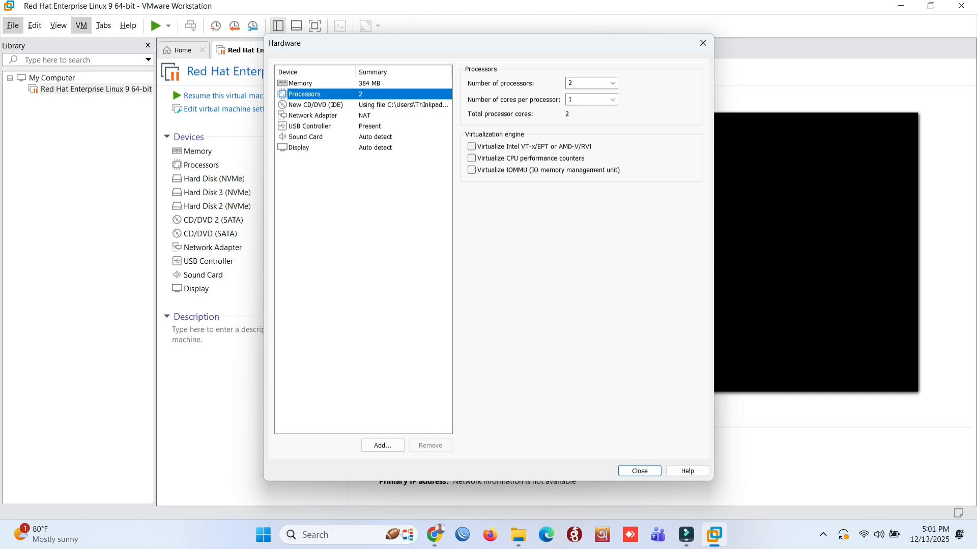
- Set the network adapter to Bridged and finish creating the virtual machine
left_click(397, 105)
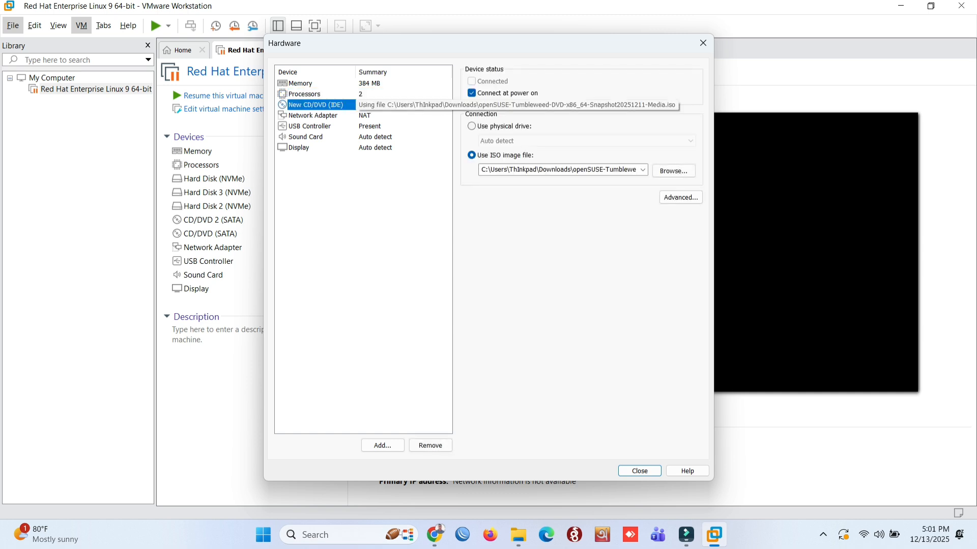
left_click(386, 115)
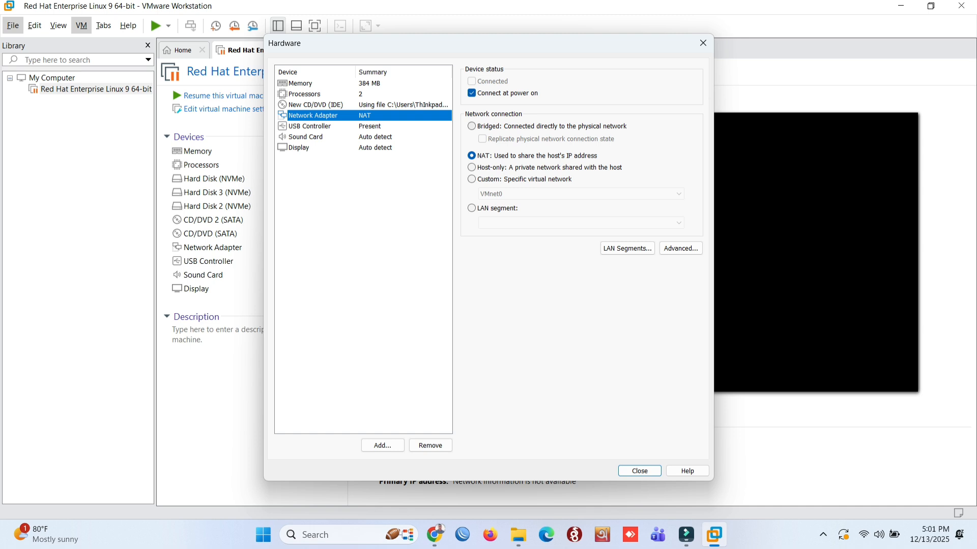
left_click(472, 126)
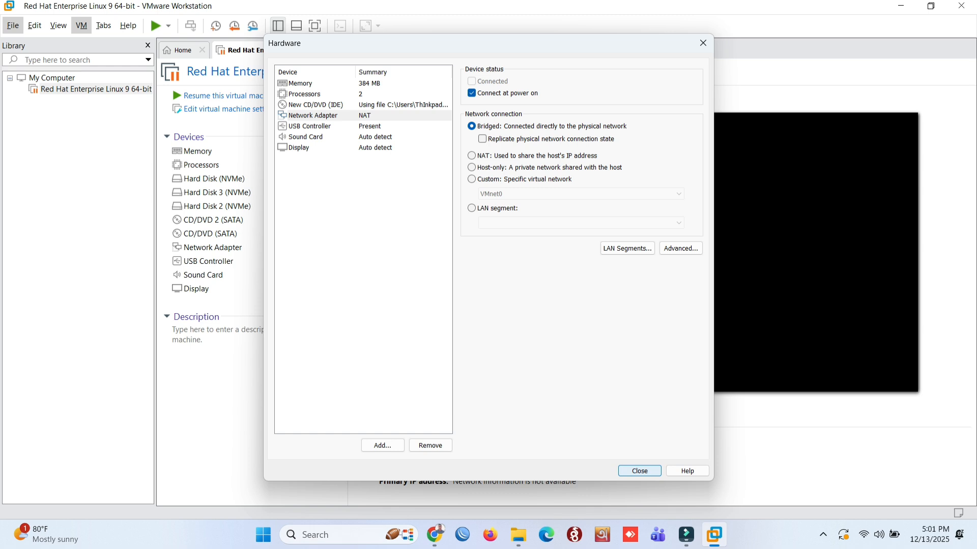
left_click(640, 471)
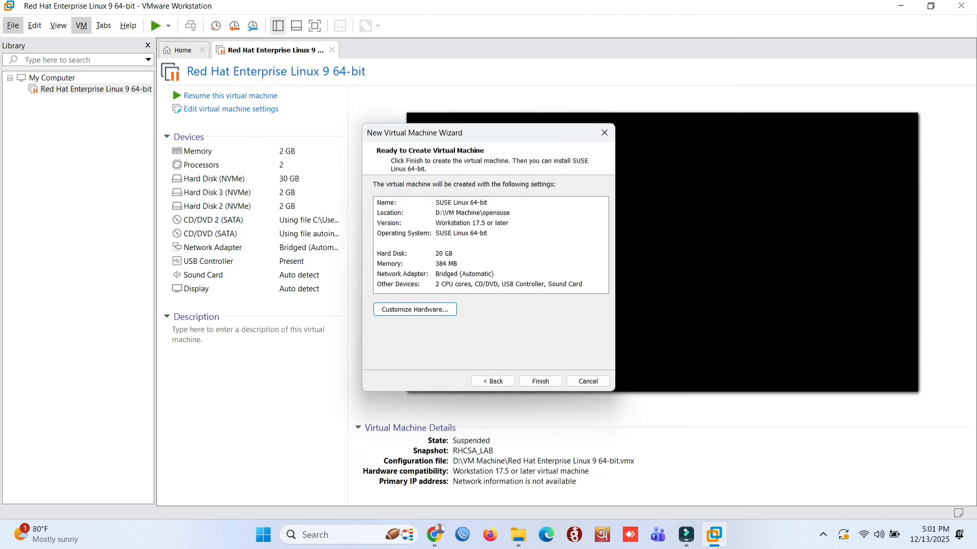
left_click(540, 381)
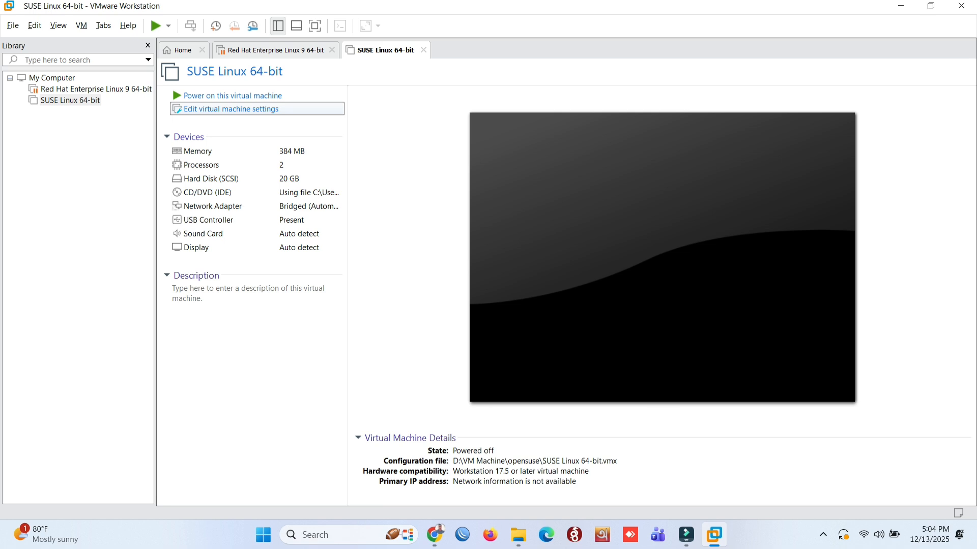
- Edit the SUSE Linux 64-bit virtual machine's settings and set its memory to 2048 MB
left_click(230, 109)
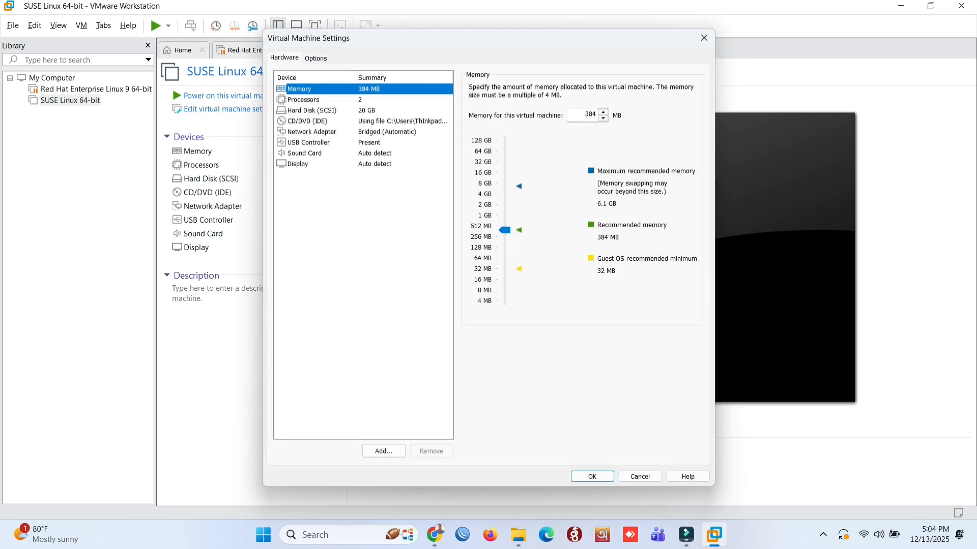
left_click(603, 112)
left_click(602, 112)
left_click(602, 111)
left_click(602, 112)
left_click(602, 112)
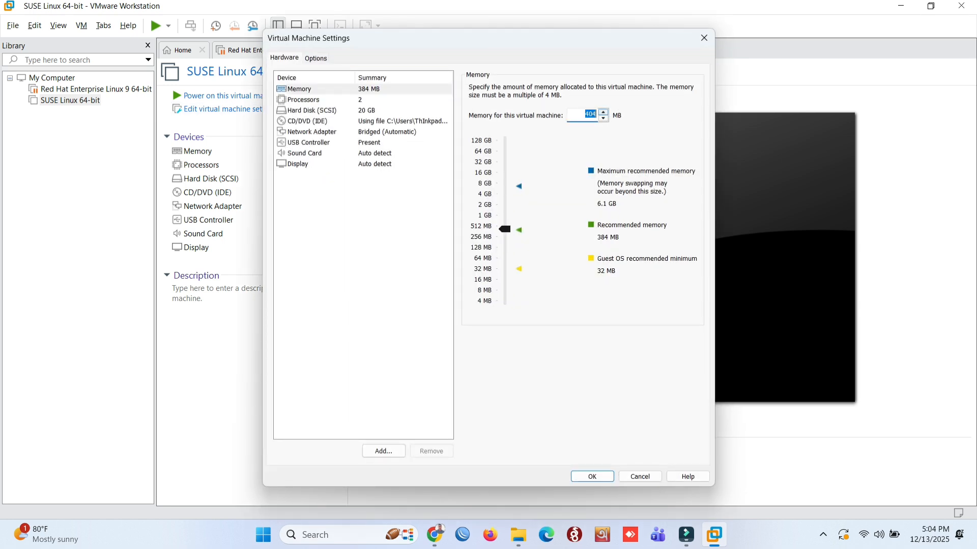
left_click_drag(505, 228, 505, 207)
left_click_drag(504, 208, 505, 205)
left_click_drag(505, 205, 505, 204)
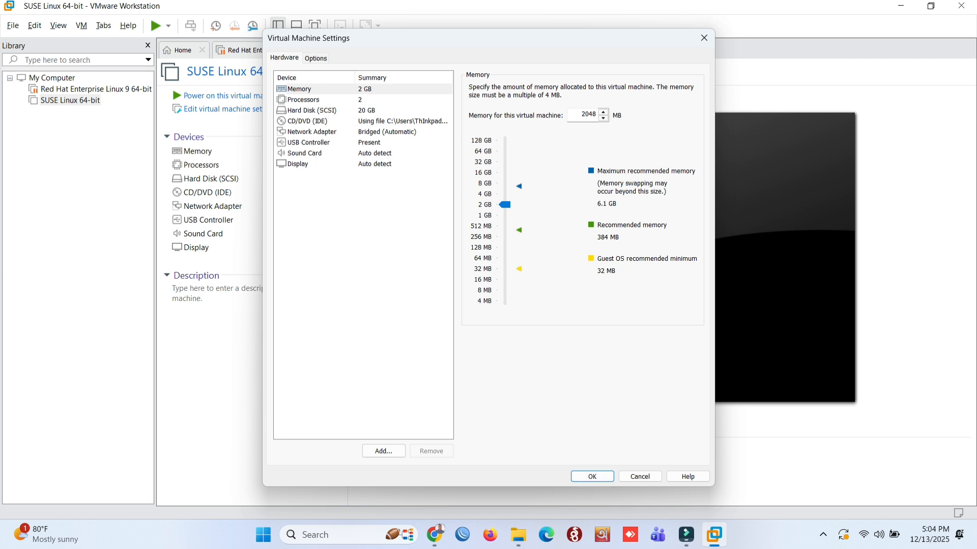
- Save the SUSE Linux 64-bit virtual machine's memory setting and review its hard disk settings
left_click(591, 476)
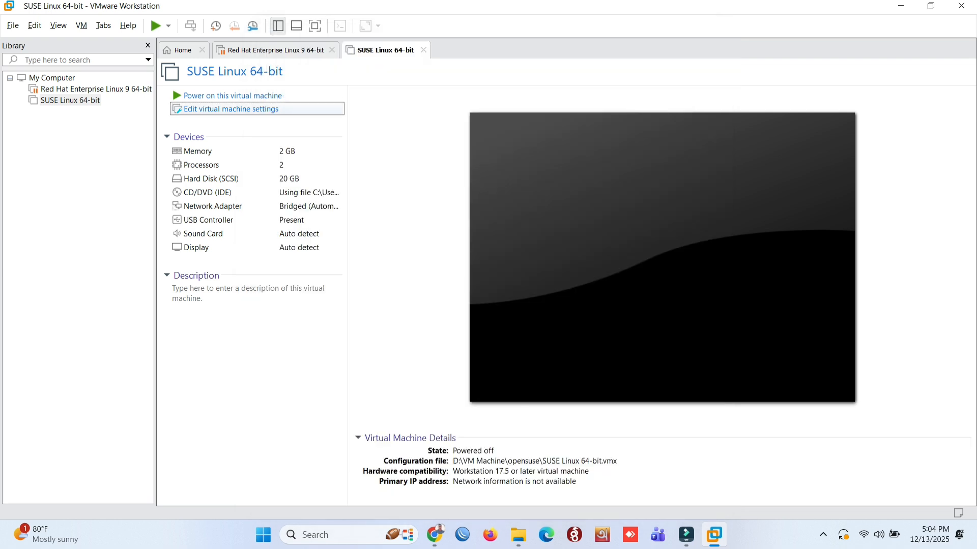
left_click(231, 109)
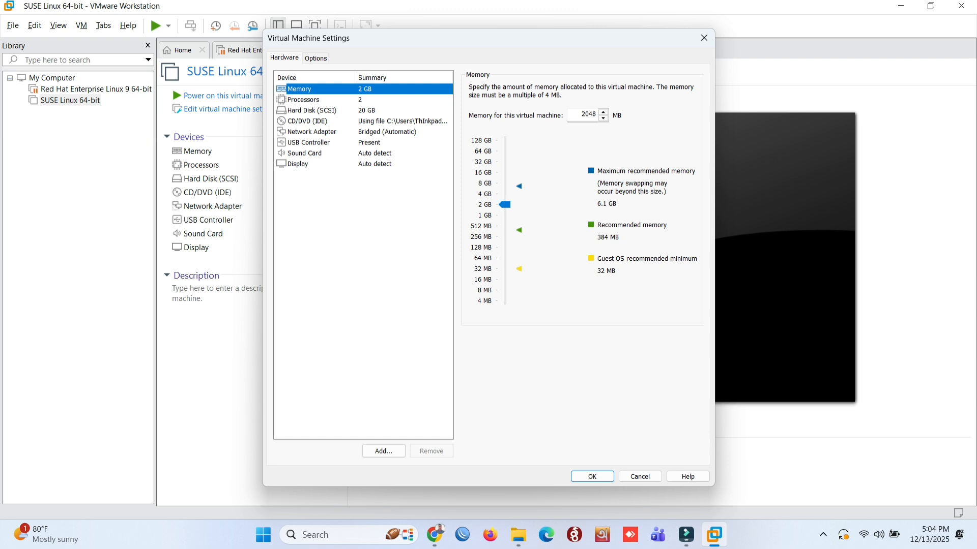
left_click(312, 110)
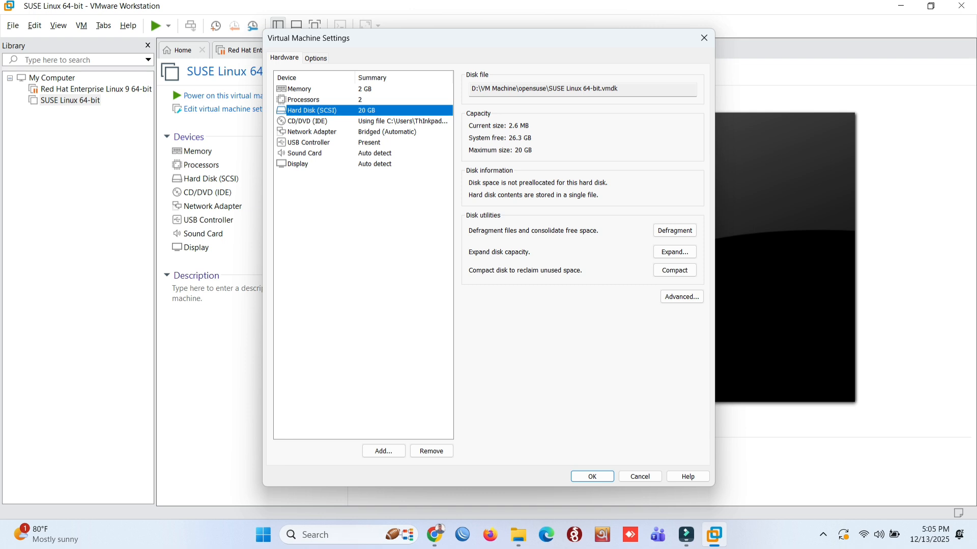
left_click(592, 477)
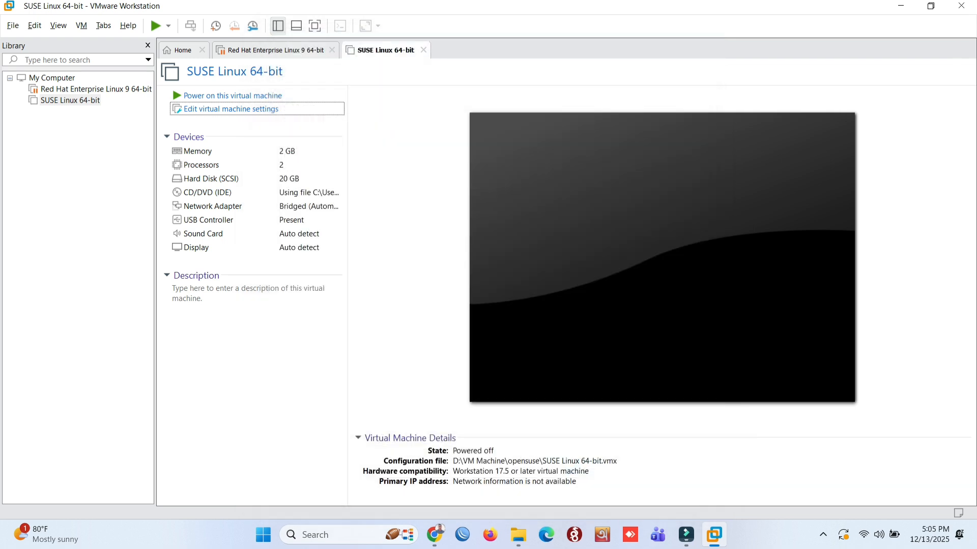
- Power on the SUSE Linux 64-bit virtual machine and boot the openSUSE Tumbleweed Installation entry
left_click(233, 95)
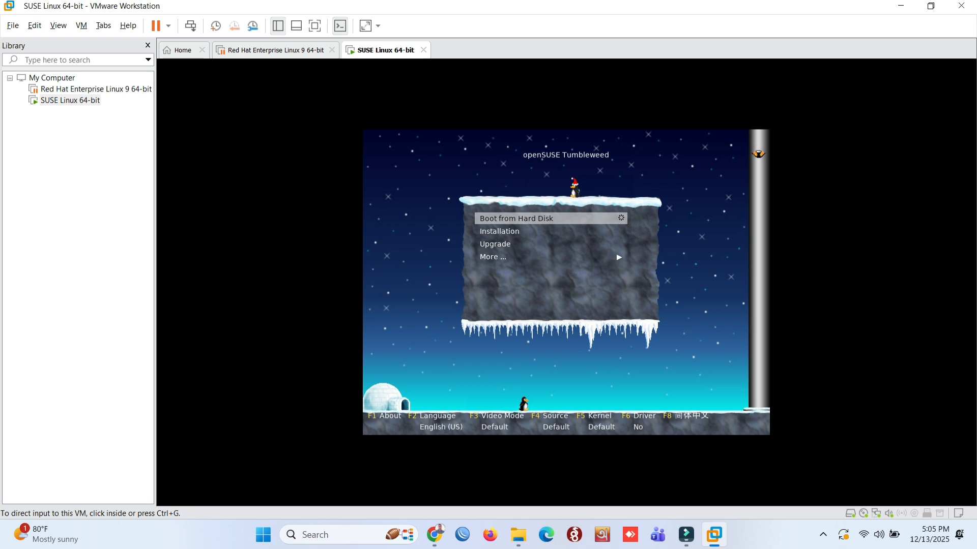
key("ctrl+g")
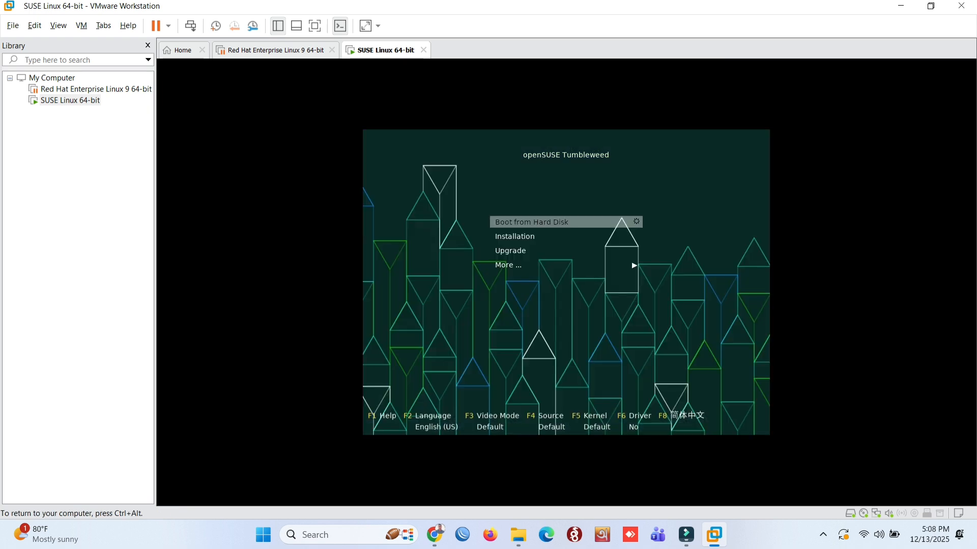
key("Down")
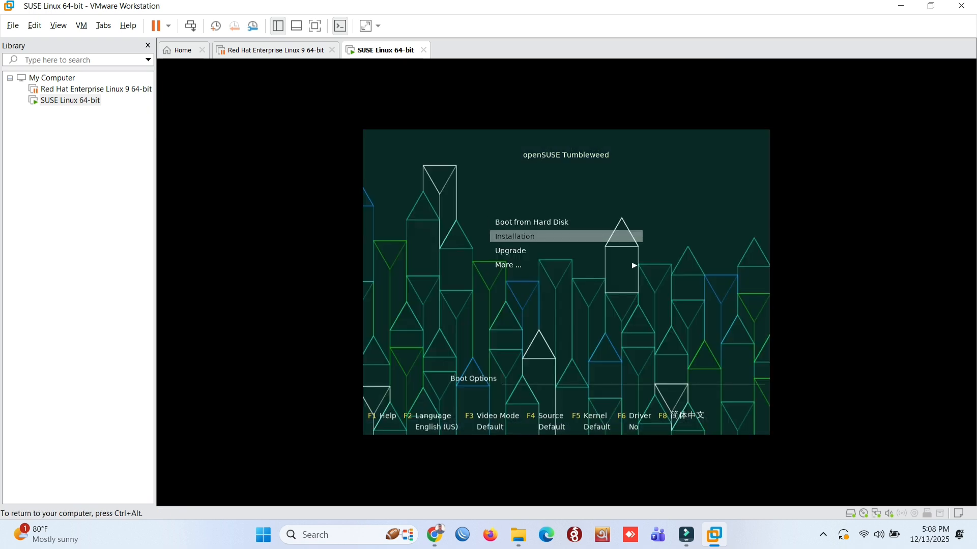
key("Return")
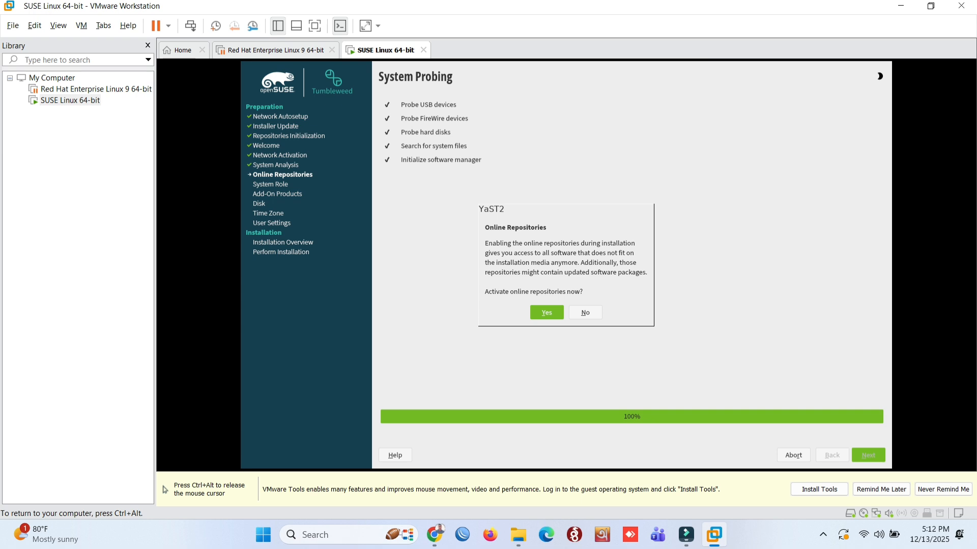
- Activate the preselected online repositories and choose Desktop with GNOME as the system role
left_click(546, 313)
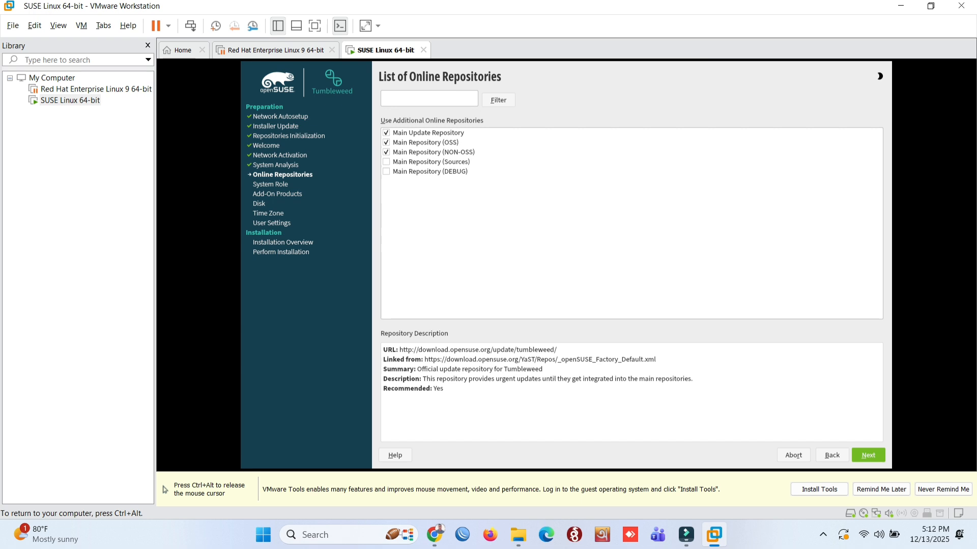
left_click(868, 455)
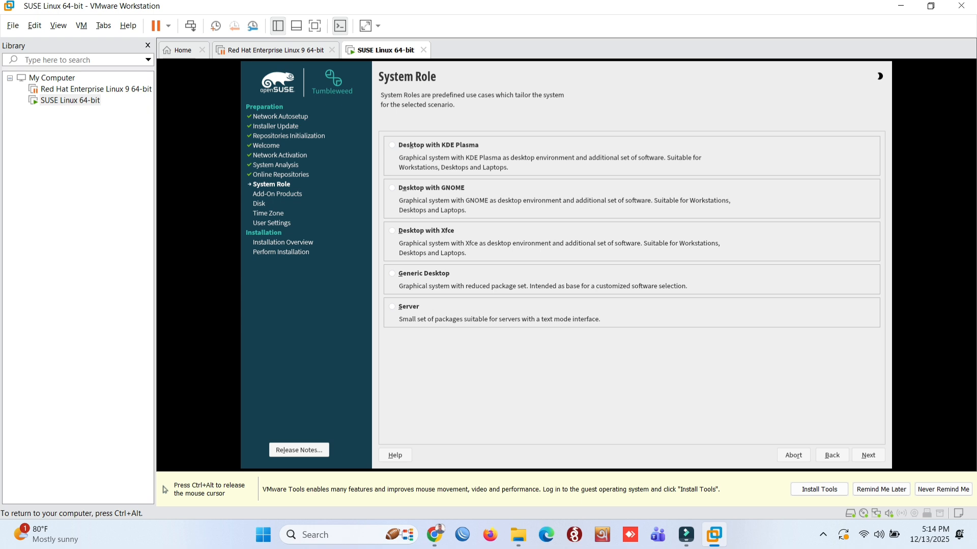
left_click(391, 188)
left_click(868, 455)
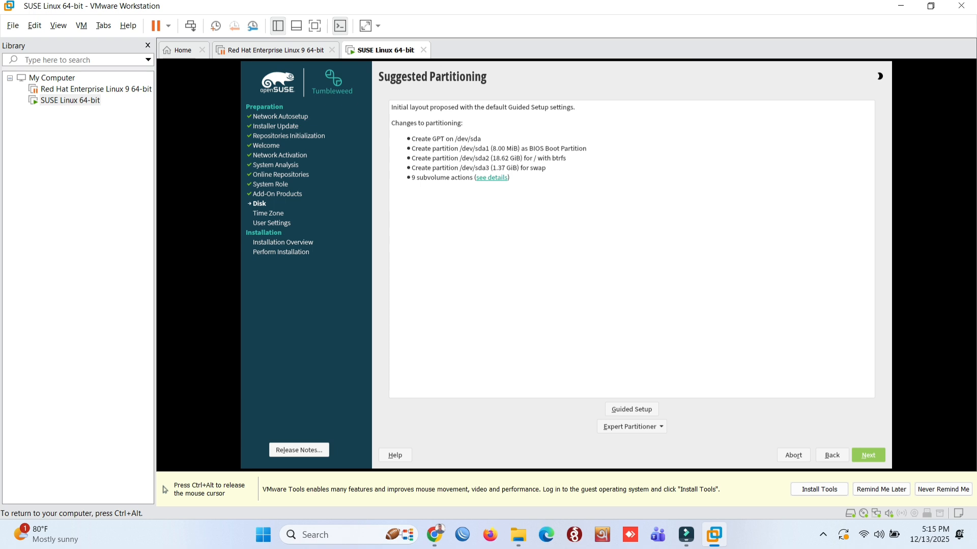
- Accept the suggested partitioning and set the clock region to Asia with the Dhaka time zone
left_click(868, 455)
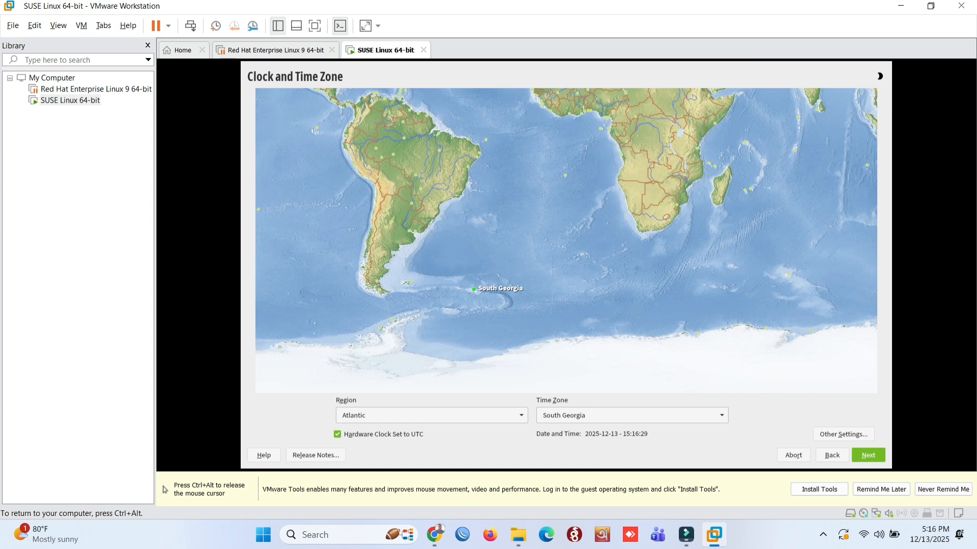
left_click(431, 415)
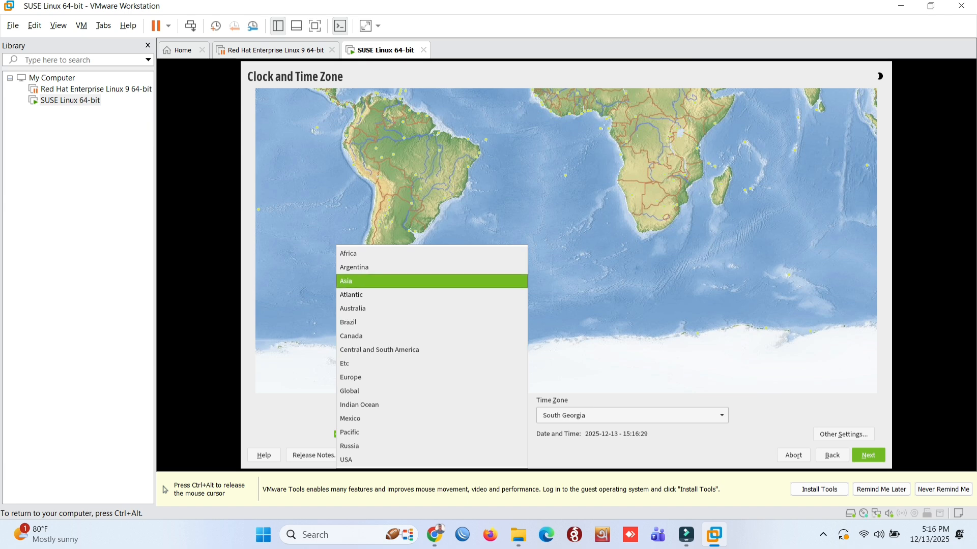
left_click(407, 281)
left_click(632, 415)
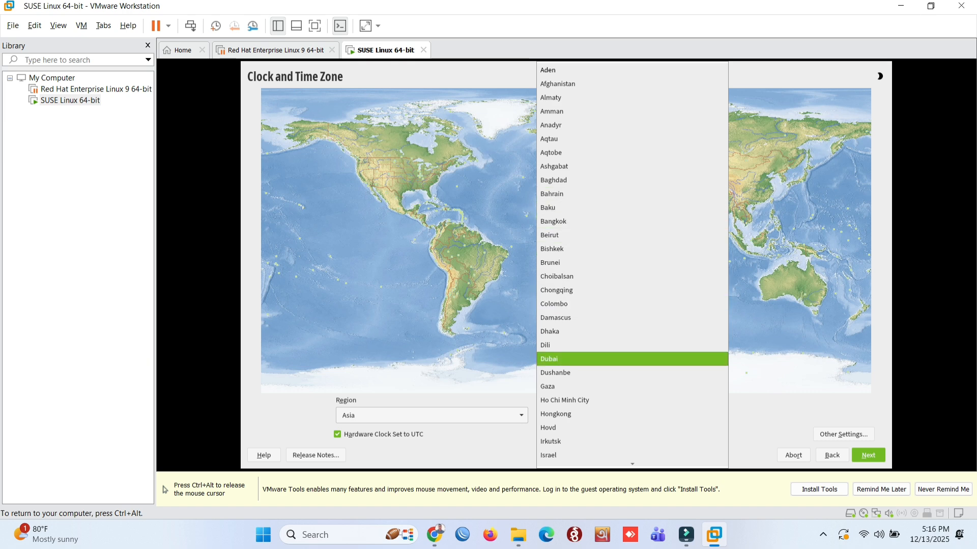
scroll(632, 305, "down", 2)
scroll(633, 262, "down", 14)
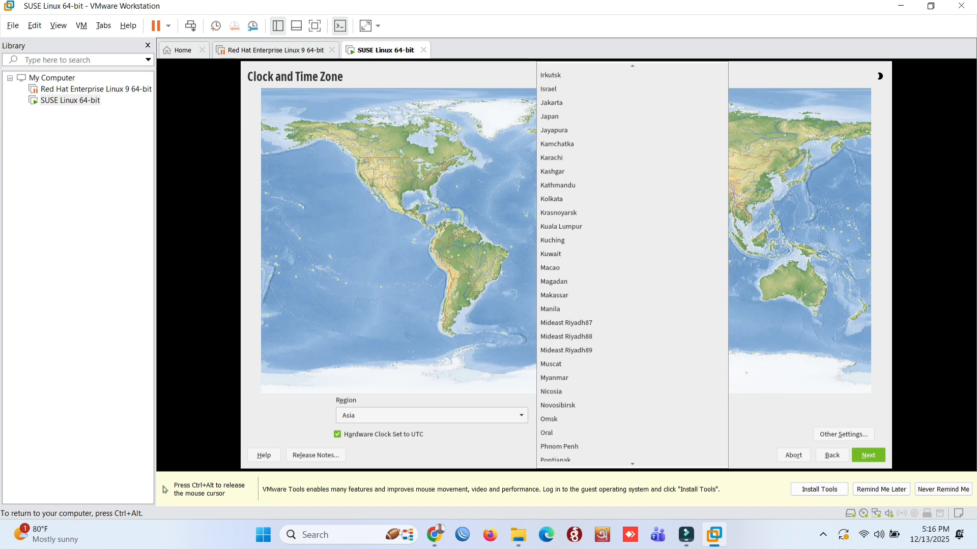
scroll(633, 262, "up", 16)
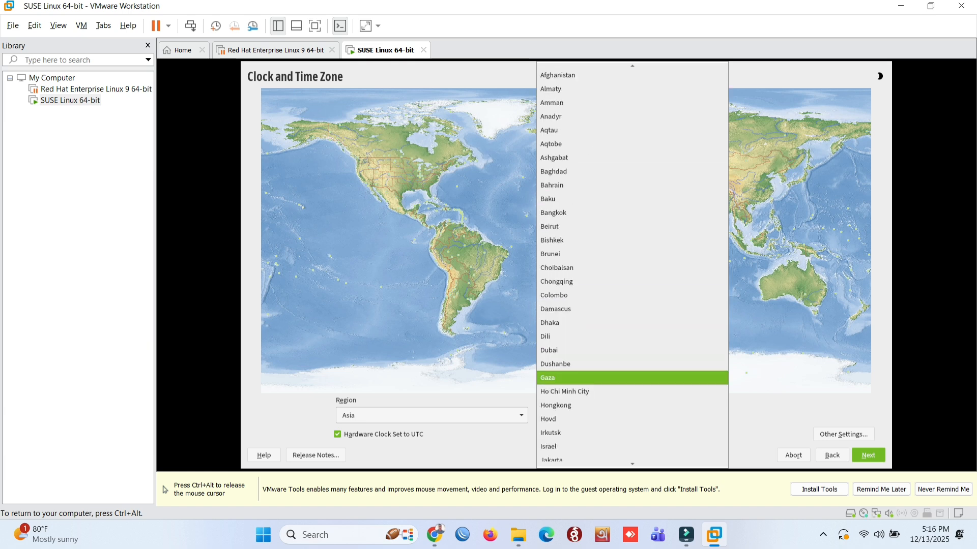
scroll(632, 262, "up", 1)
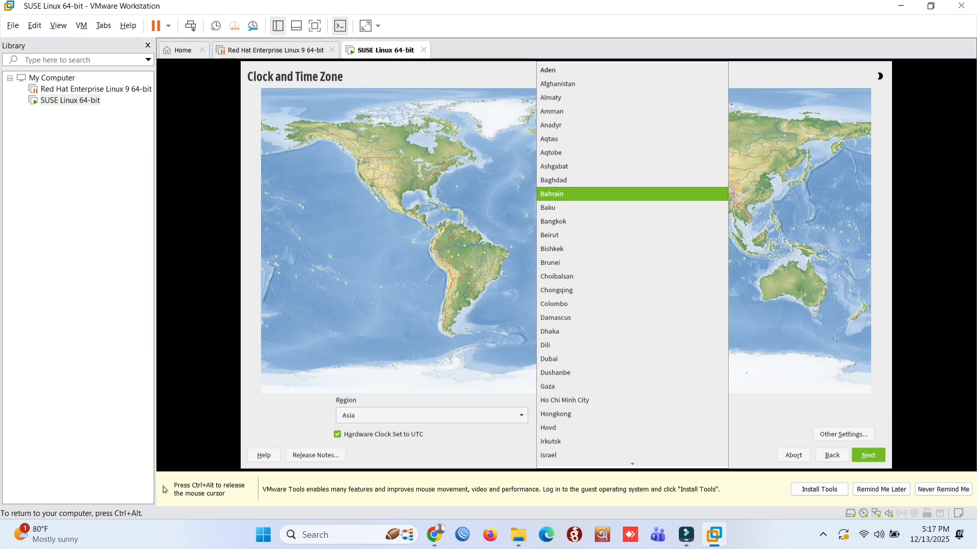
left_click(632, 332)
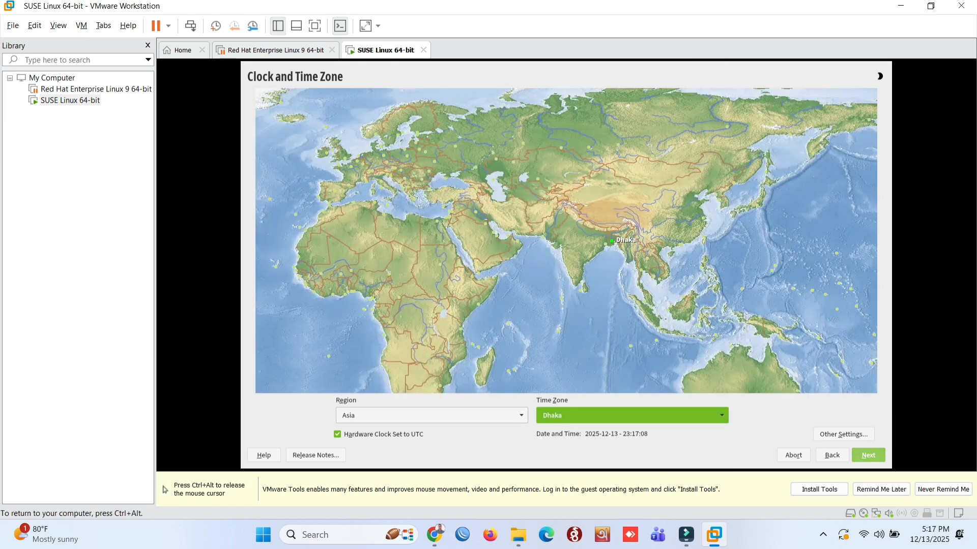
left_click(867, 455)
- Create the local user by entering the full name and the account password, and accept the simple password
type("om")
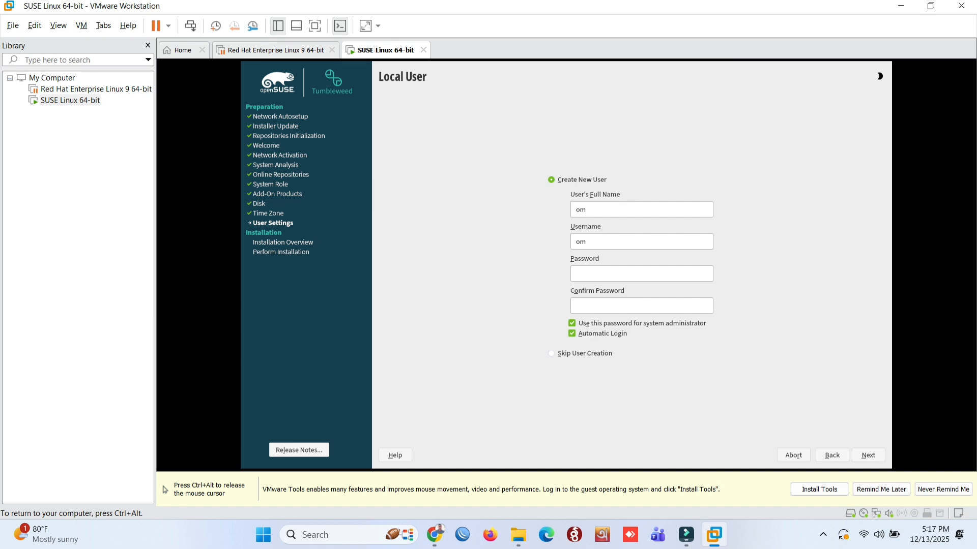
type("••••••••")
key("Return")
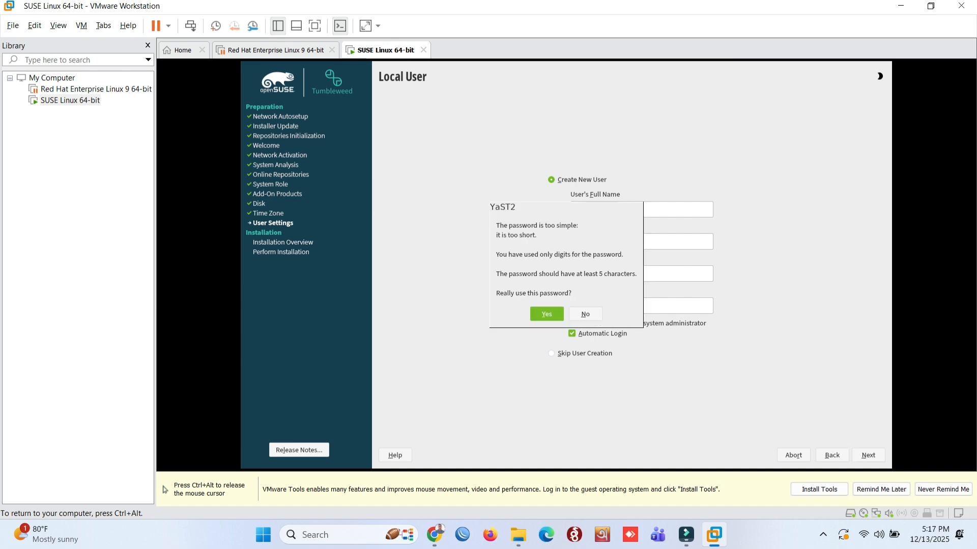
key("Return")
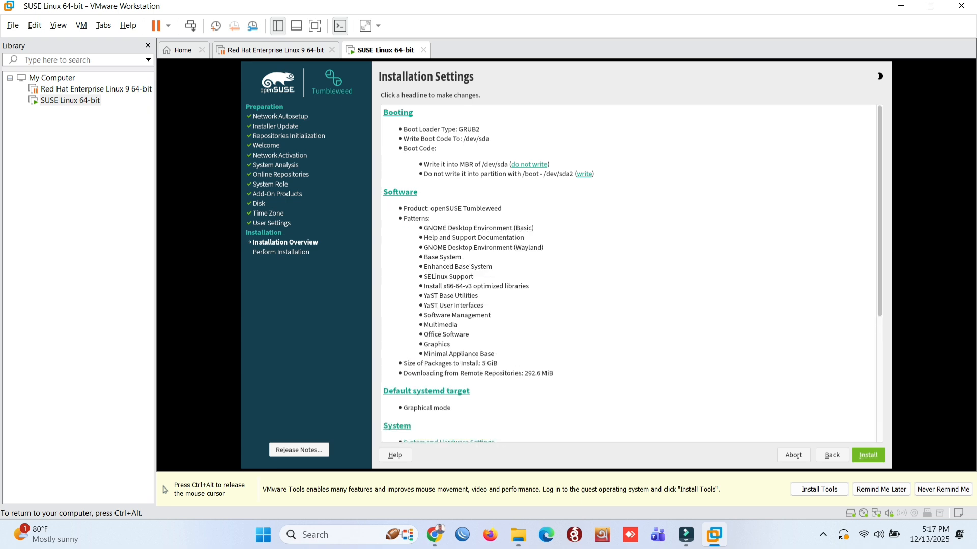
- Start installing openSUSE Tumbleweed with the proposed installation settings and release the mouse cursor from the virtual machine
key("Return")
key("Return")
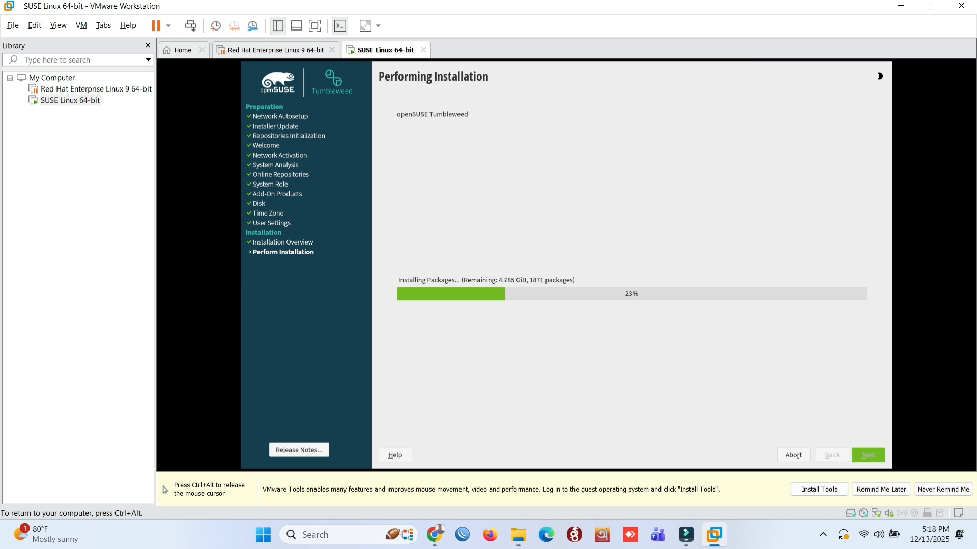
key("ctrl+alt")
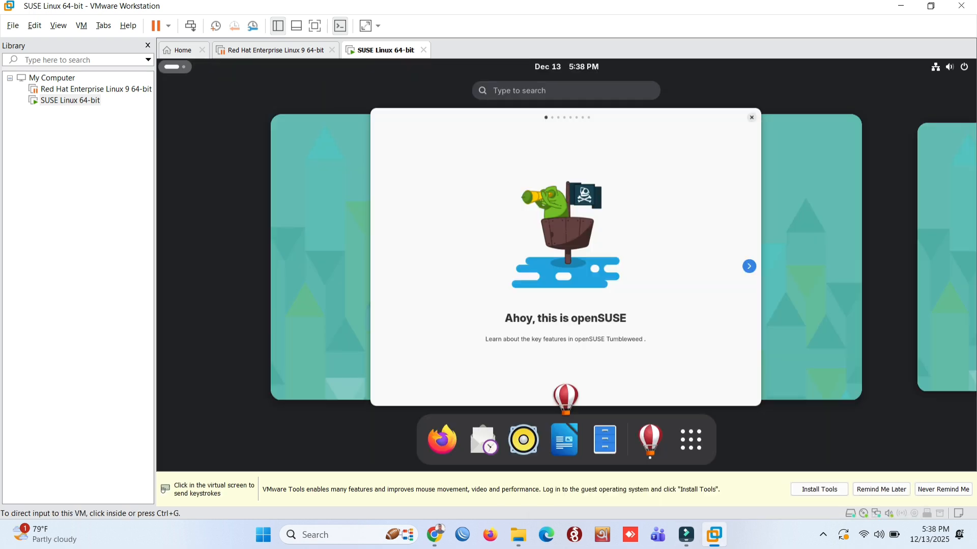
- Page through the openSUSE welcome tour to its last page, and close the tour and the How to participate browser window
left_click(565, 256)
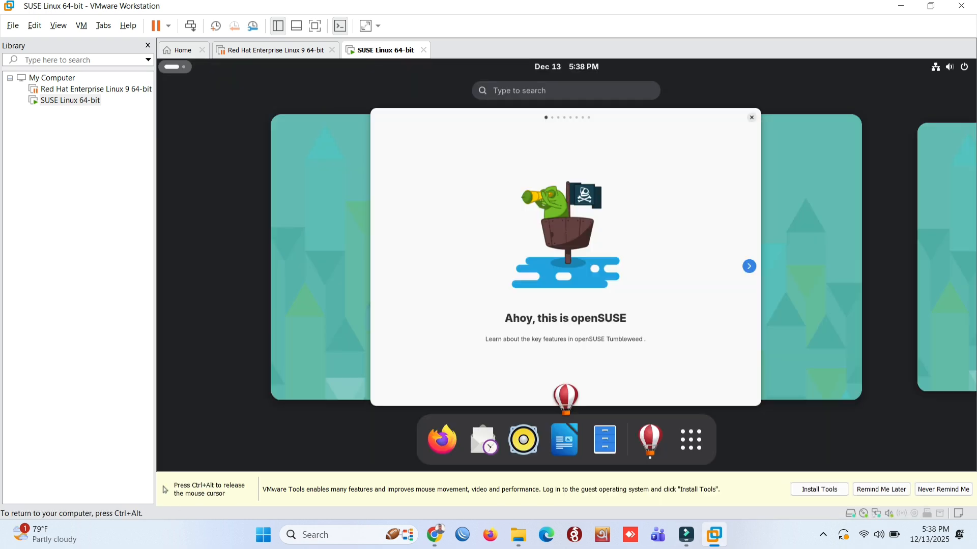
left_click(566, 256)
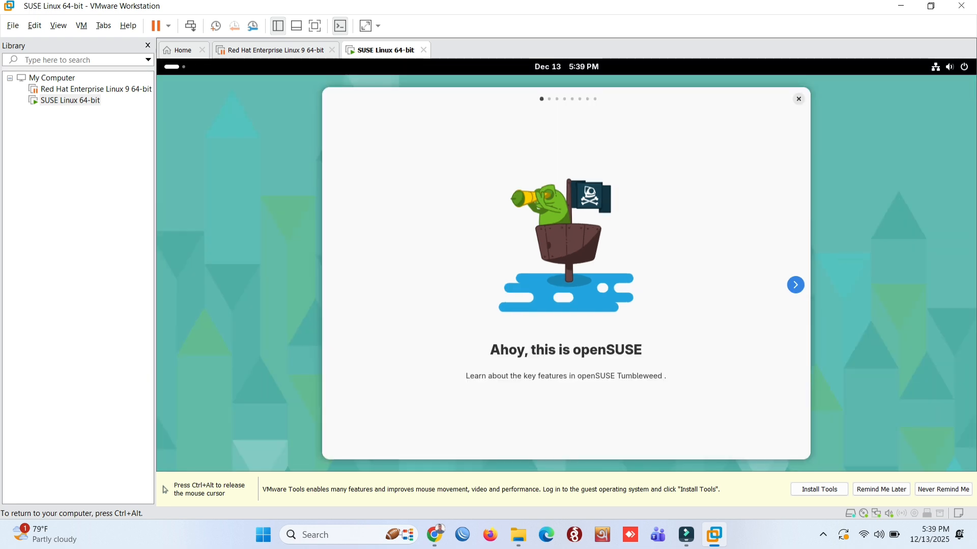
left_click(796, 285)
left_click(796, 285)
left_click(795, 285)
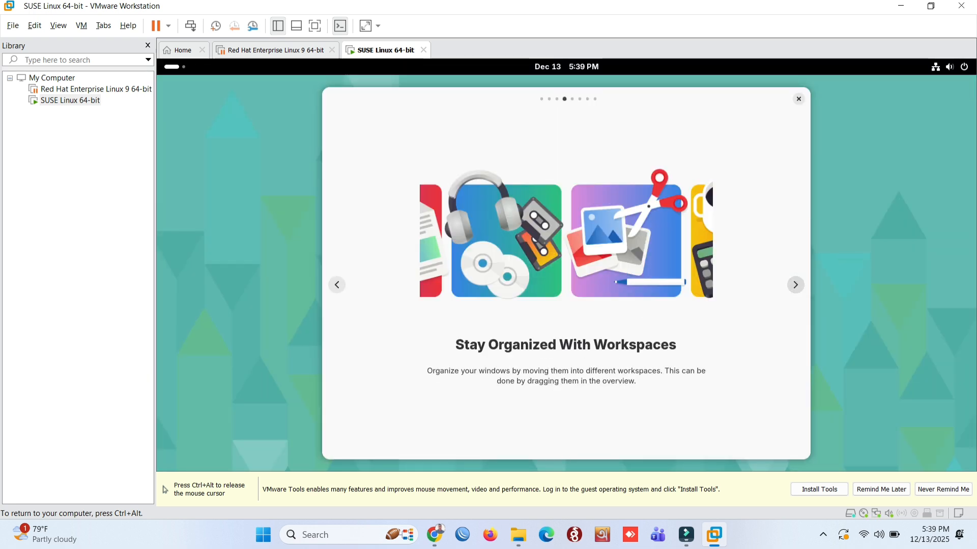
left_click(796, 285)
left_click(796, 284)
left_click(796, 284)
left_click(795, 285)
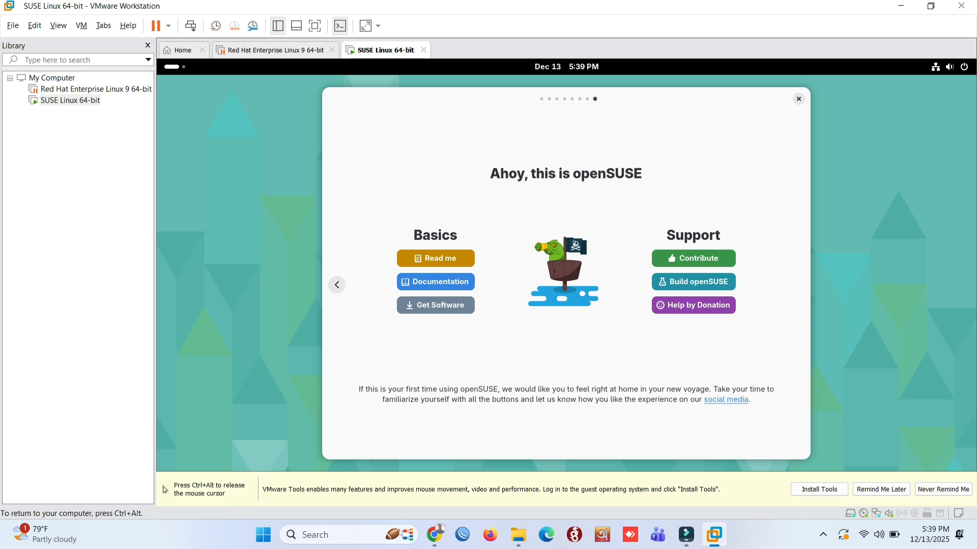
left_click(798, 98)
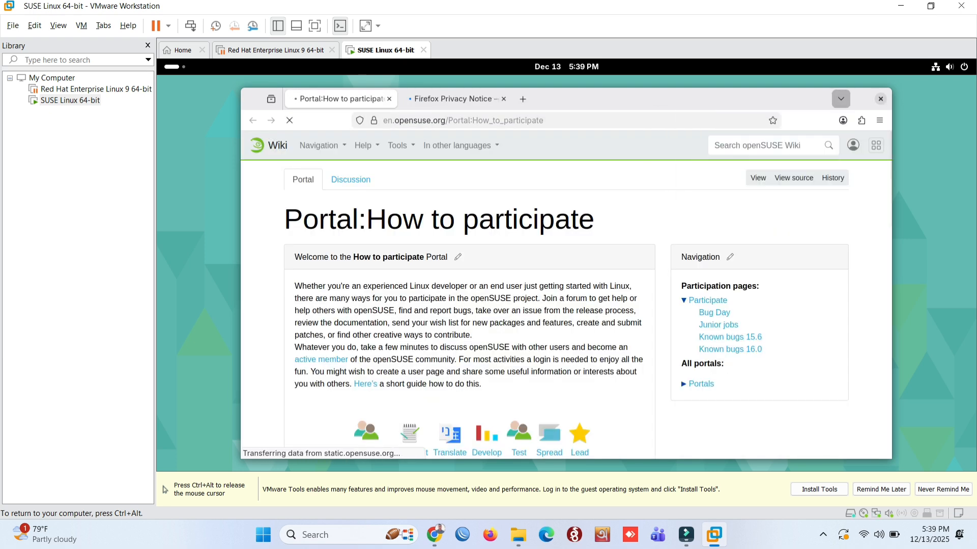
left_click(880, 98)
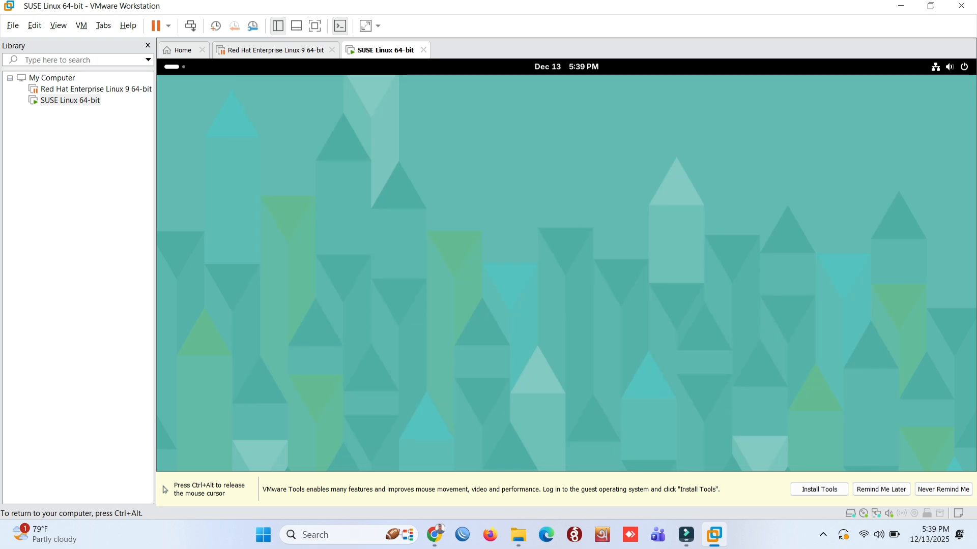
- Open the Console application and check the ens33 interface's IP address with "ip a"
left_click(175, 66)
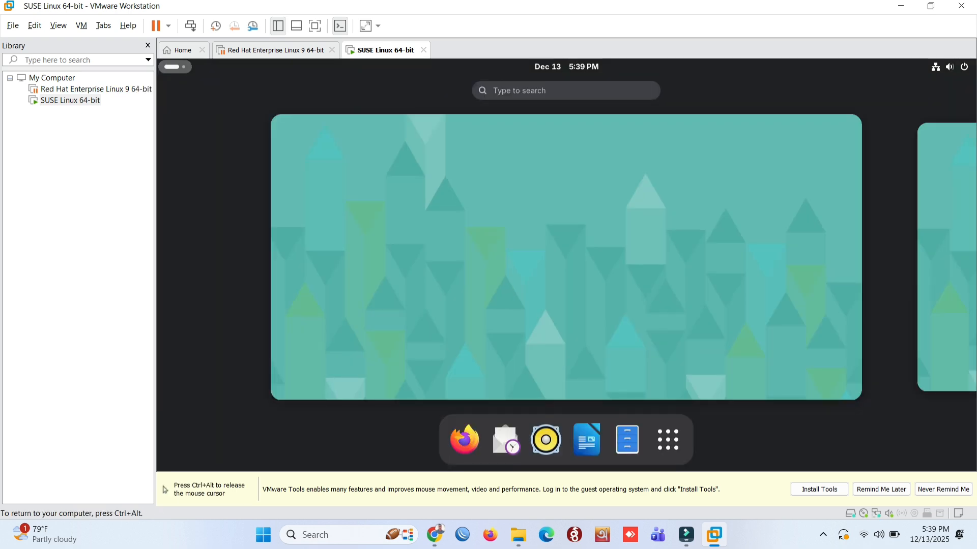
left_click(668, 440)
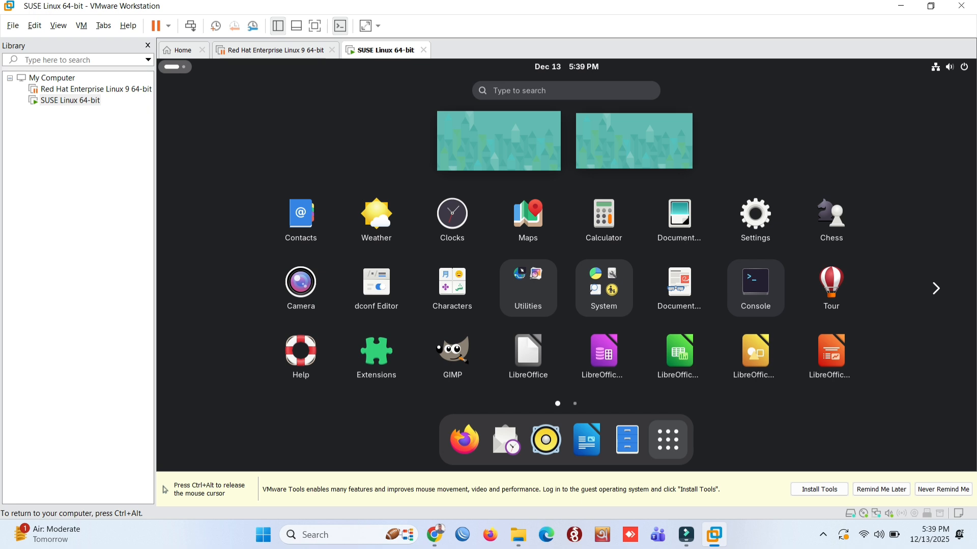
left_click(755, 288)
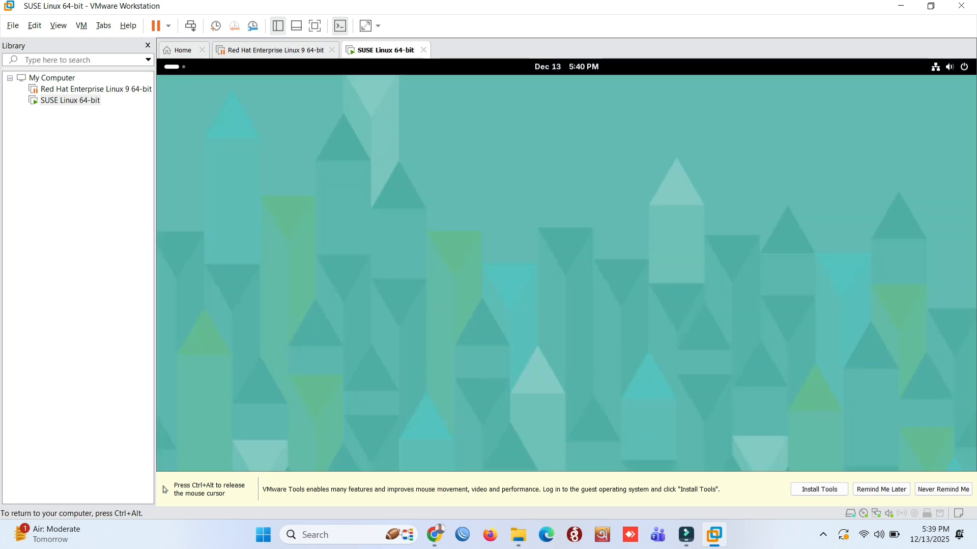
type("ip a")
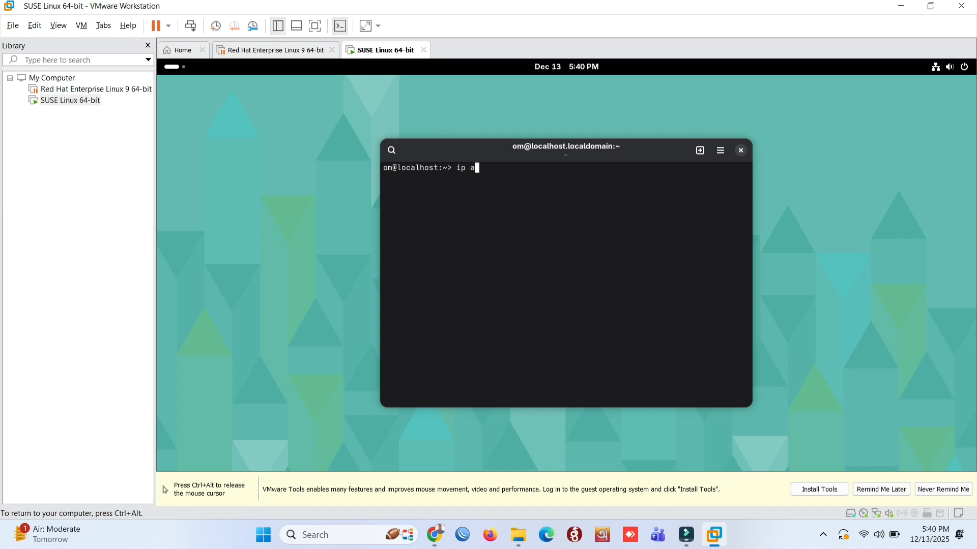
key("Return")
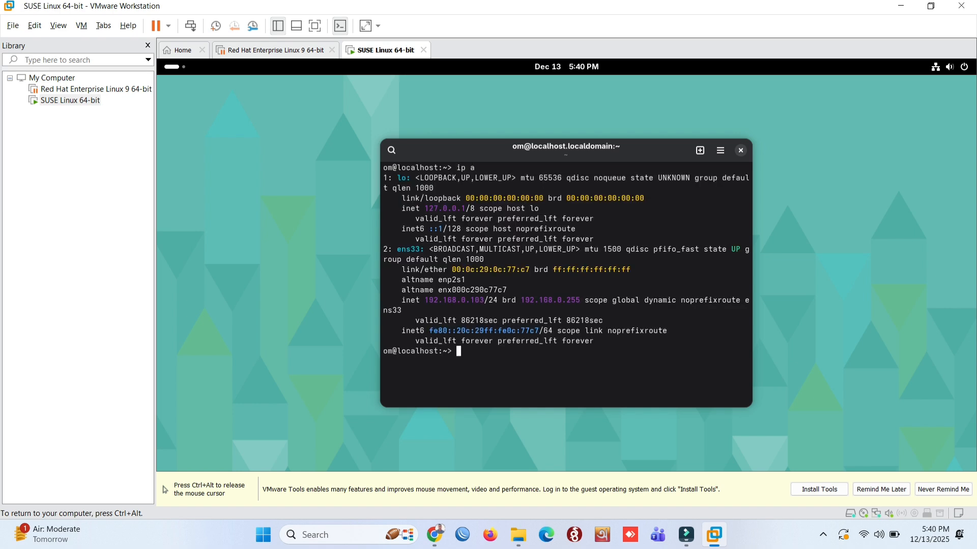
left_click_drag(425, 301, 501, 301)
left_click(501, 300)
- Check the kernel release with "uname -r" and examine the distribution details with "cat /etc/os-release"
type("uname -r")
key("Return")
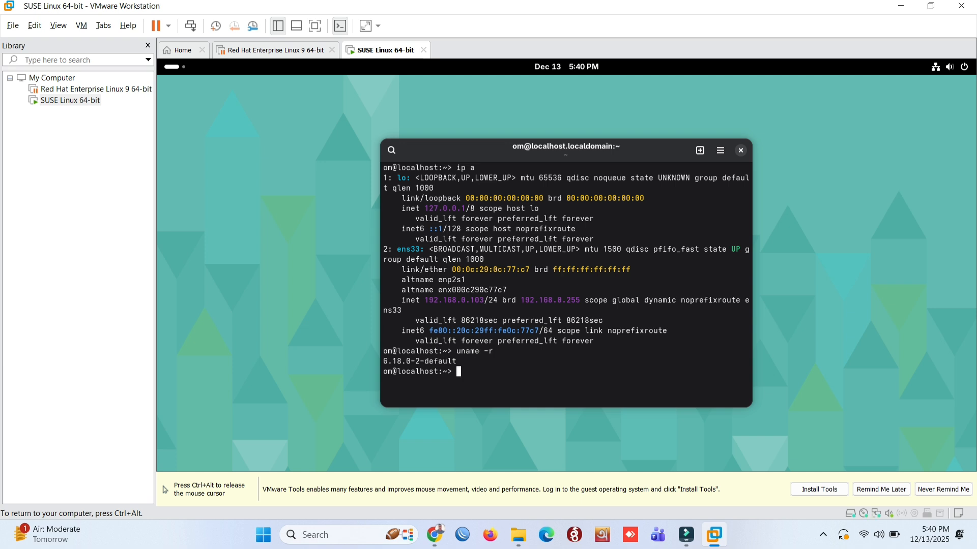
type("cat /etc/os-release")
key("Return")
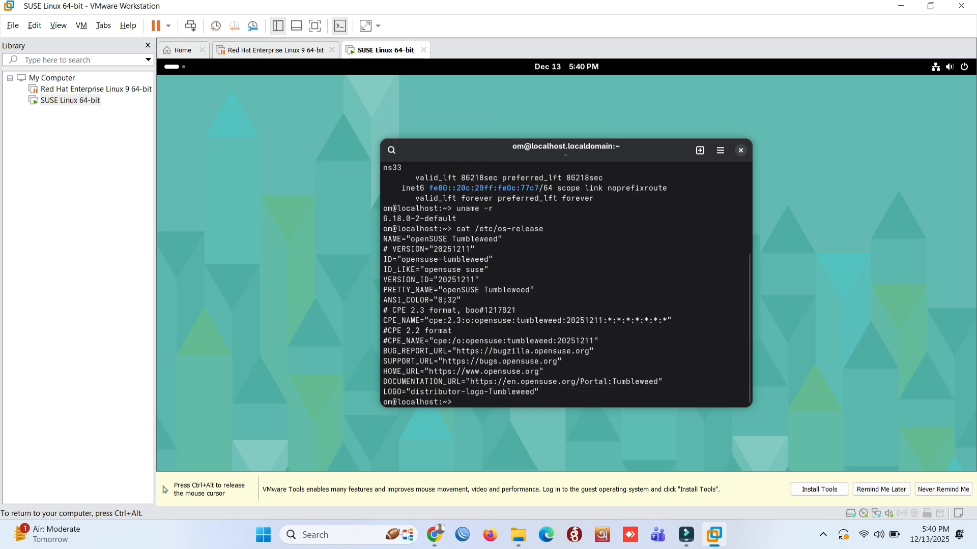
left_click_drag(384, 239, 384, 259)
triple_click(447, 249)
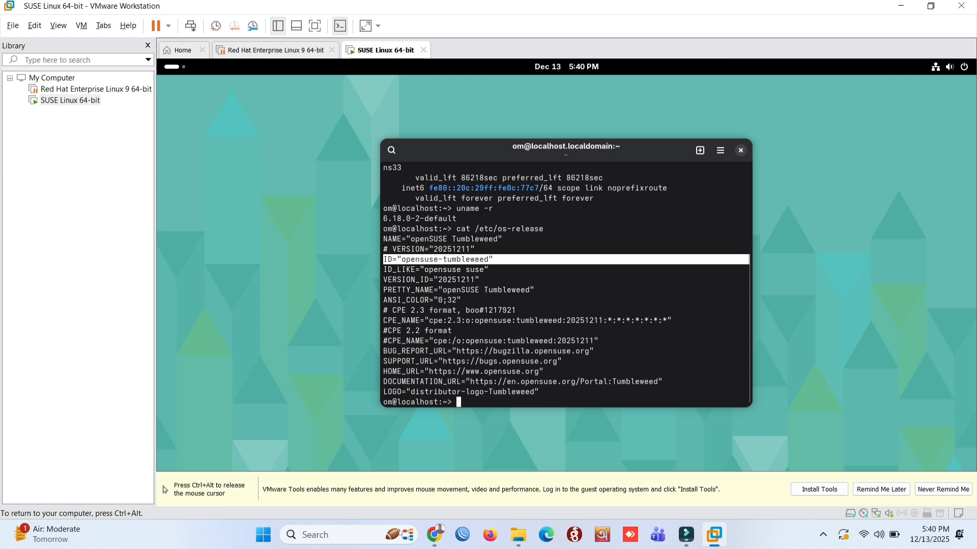
left_click(488, 270)
left_click_drag(543, 289, 526, 290)
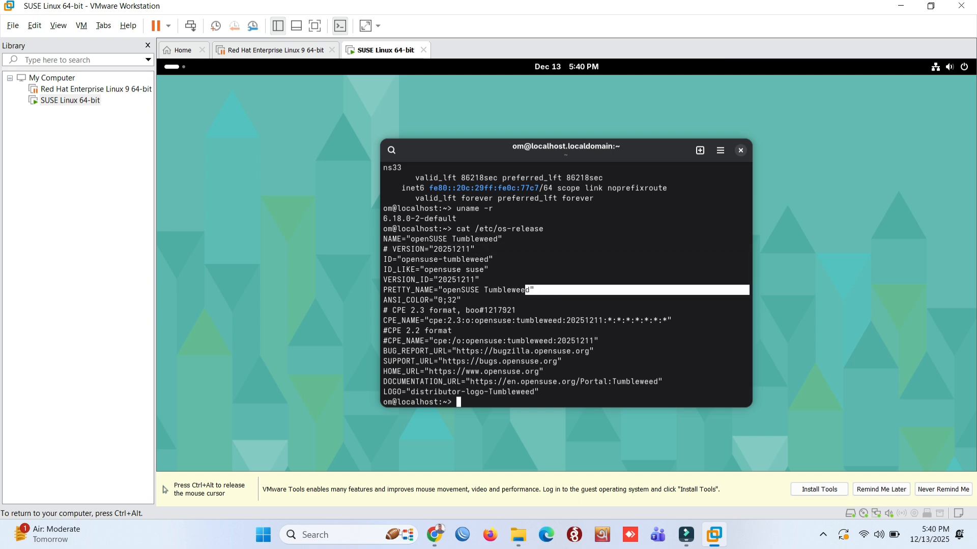